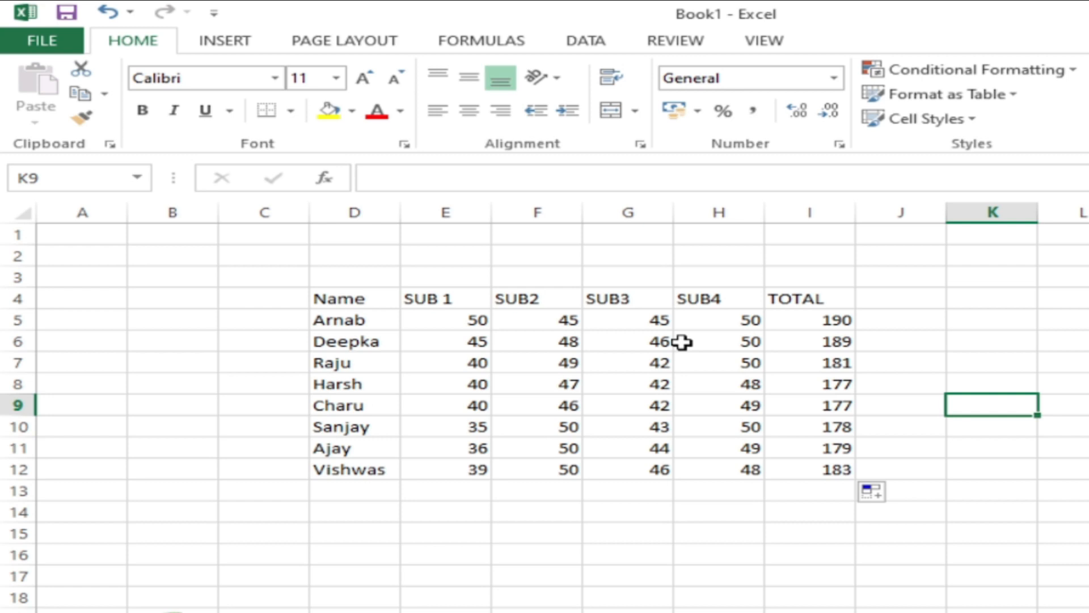
pyautogui.moveTo(358, 299); pyautogui.dragTo(825, 472)
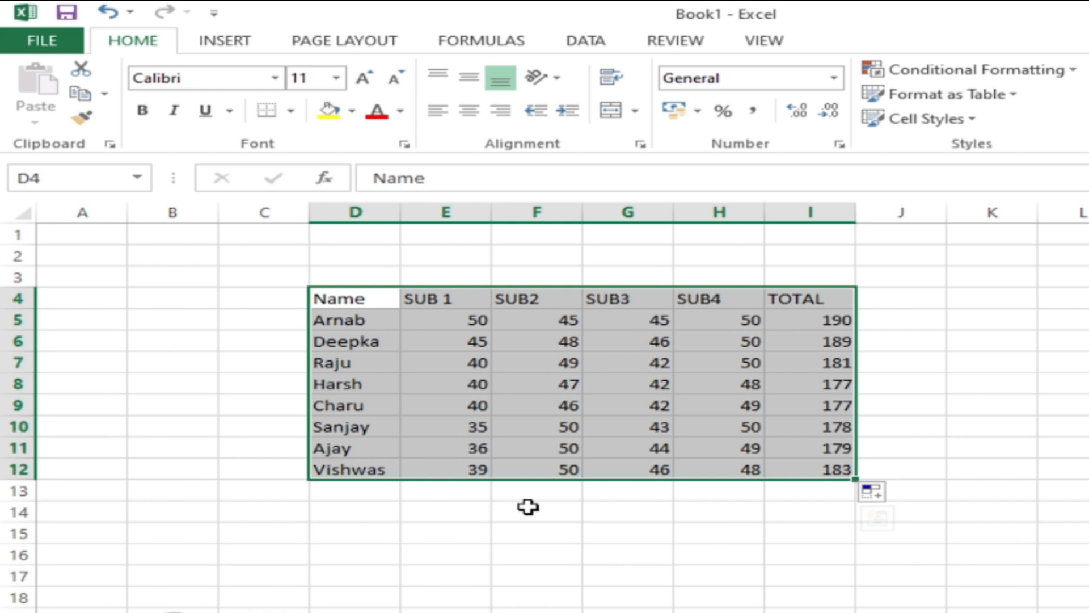
pyautogui.click(567, 518)
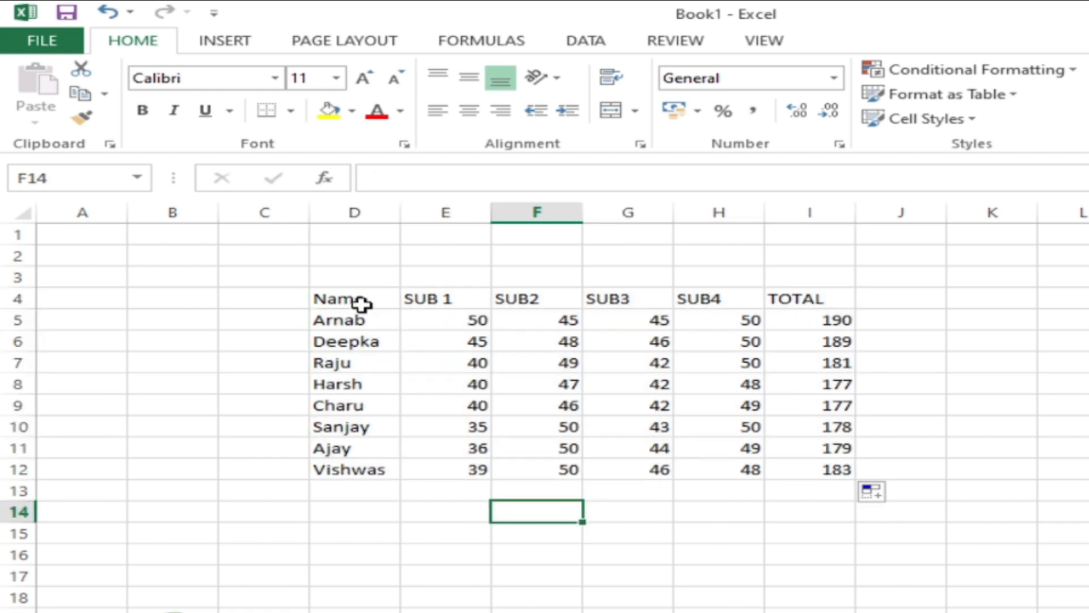
pyautogui.moveTo(361, 298); pyautogui.dragTo(809, 462)
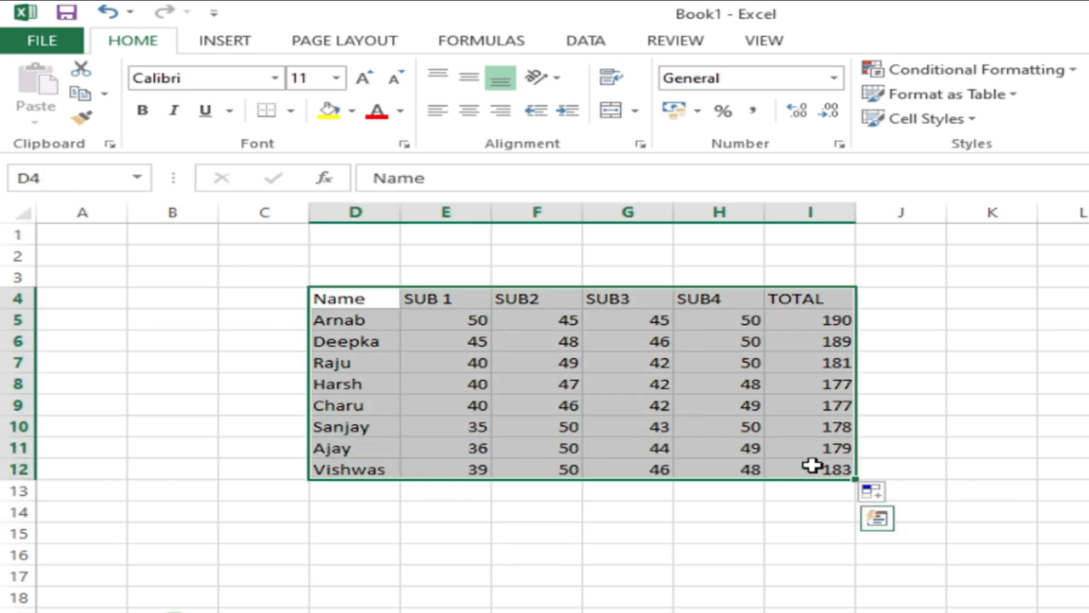
pyautogui.click(1039, 383)
pyautogui.moveTo(372, 299); pyautogui.dragTo(828, 299)
pyautogui.click(1045, 382)
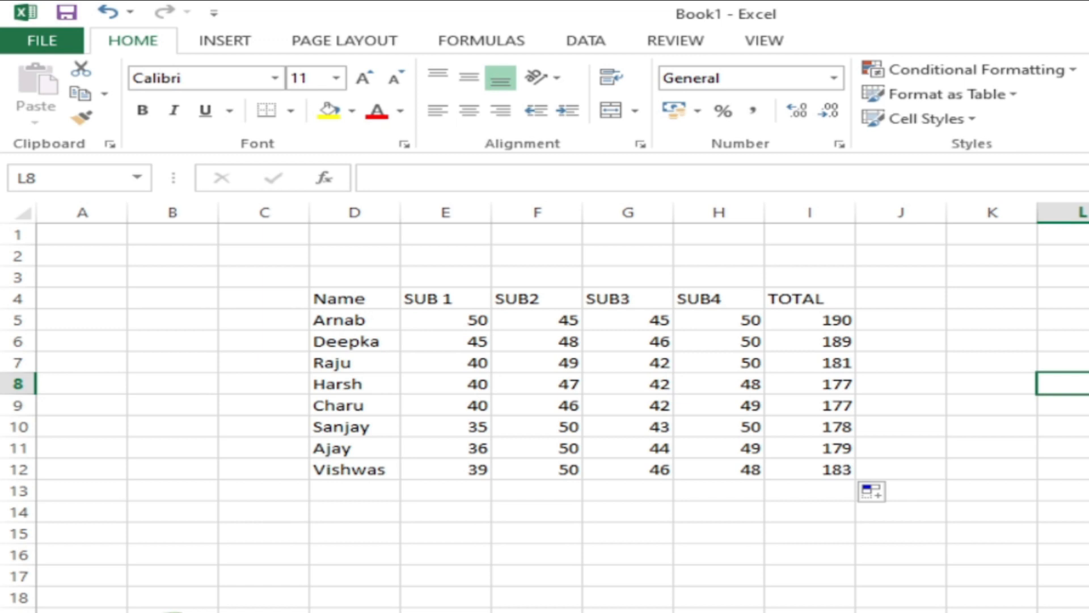
pyautogui.press('super+plus')
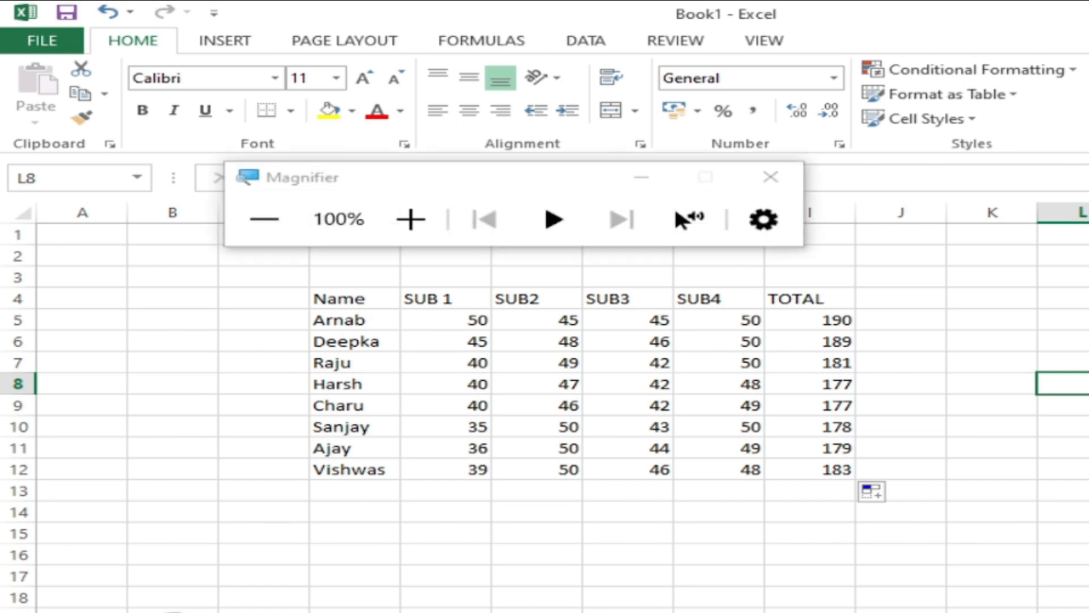
pyautogui.press('super+Escape')
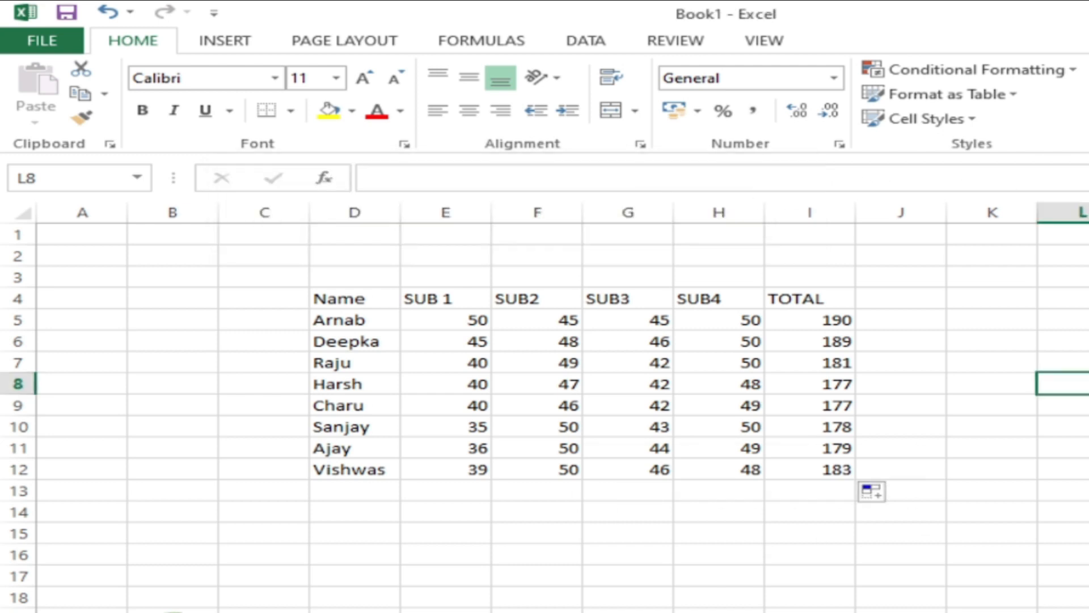
pyautogui.press('super+plus')
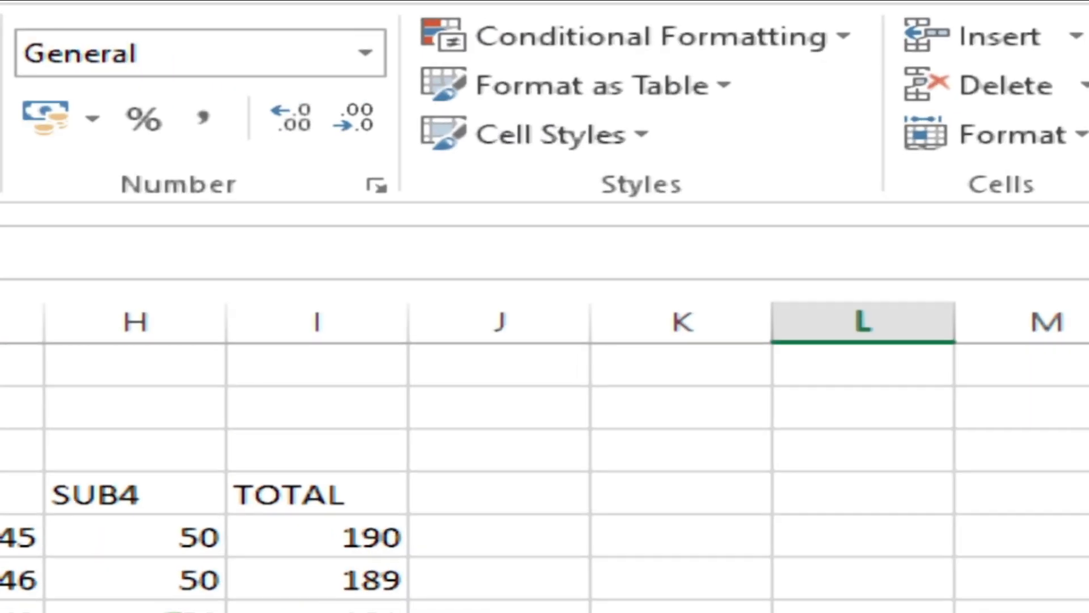
pyautogui.press('super+minus')
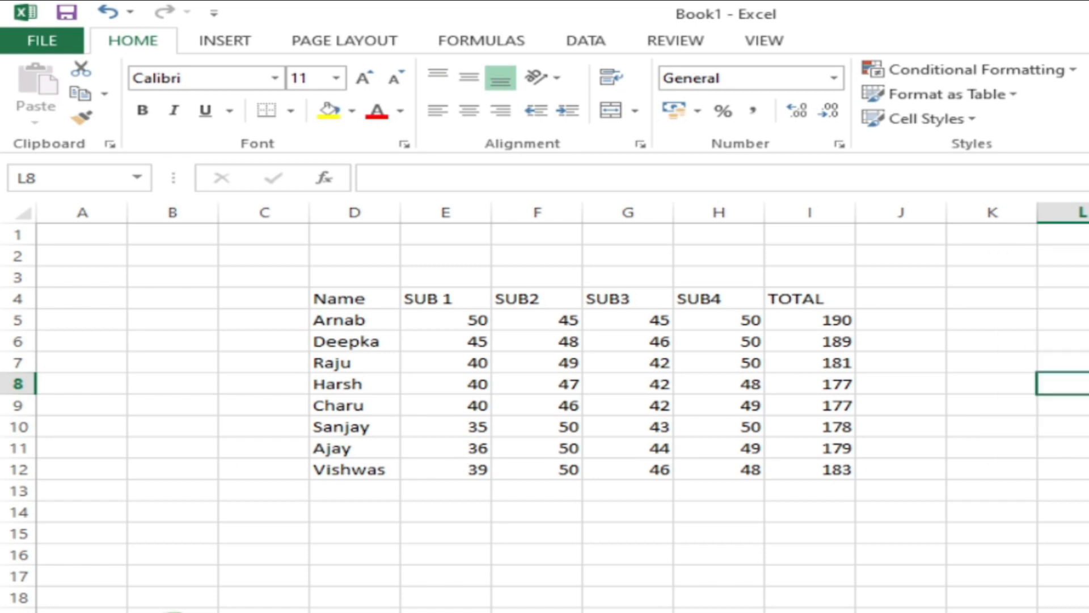
pyautogui.press('super+plus')
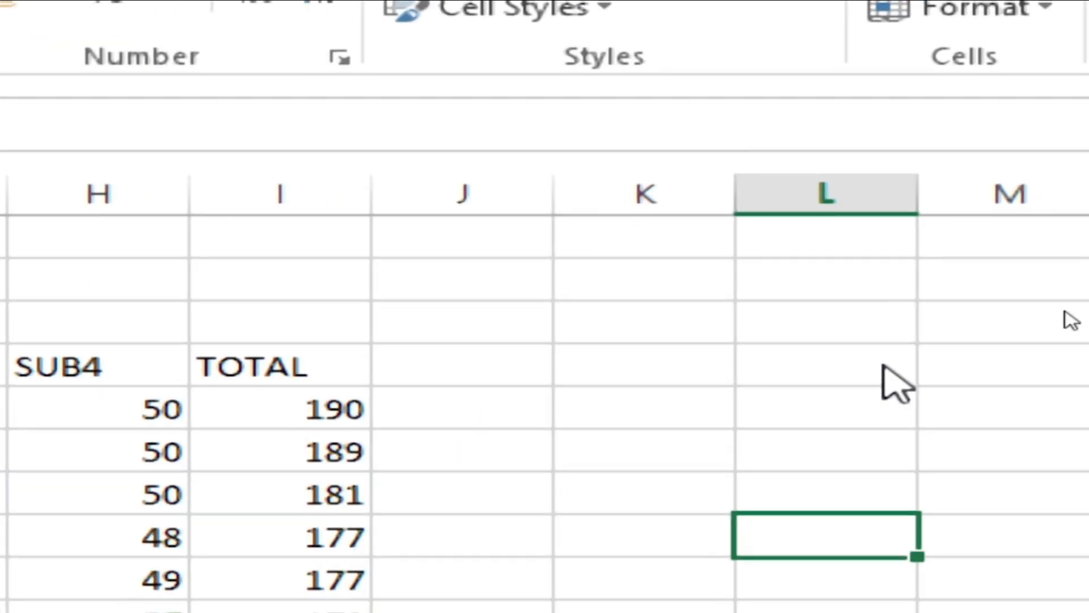
pyautogui.press('super+minus')
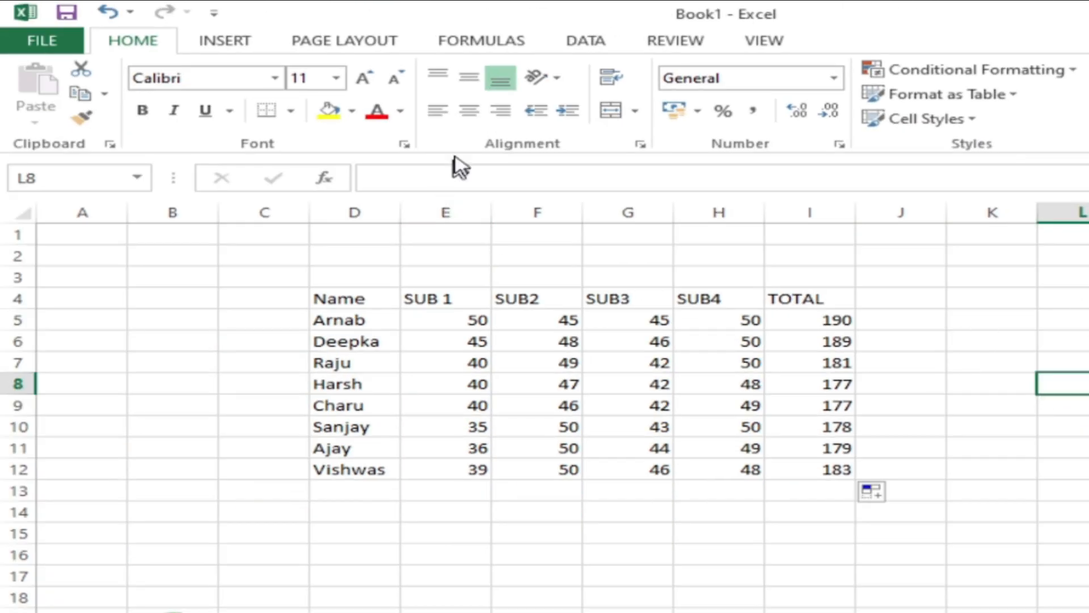
# Turn on header filters for the whole marks table, from the Name heading through the last TOTAL value (D4:I12)
pyautogui.click(589, 46)
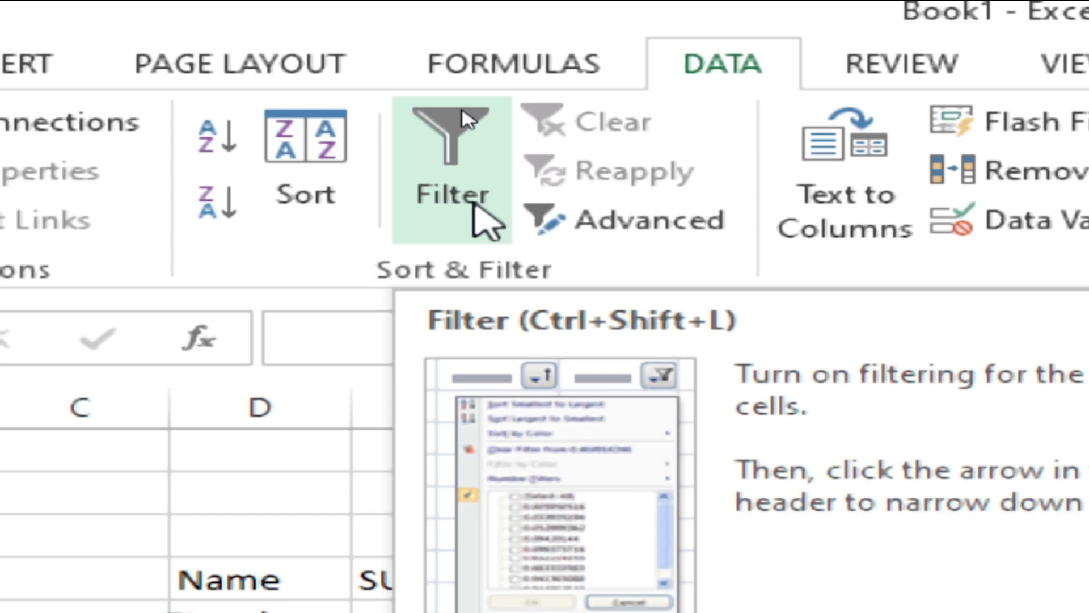
pyautogui.click(163, 545)
pyautogui.moveTo(215, 581); pyautogui.dragTo(1084, 579)
pyautogui.moveTo(838, 305); pyautogui.dragTo(853, 465)
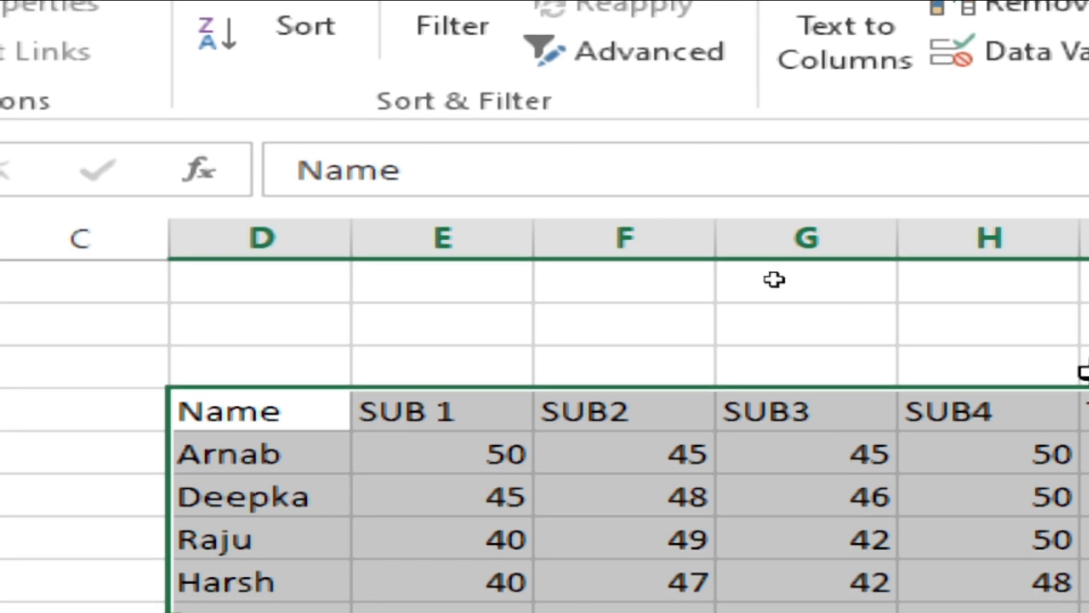
pyautogui.click(452, 31)
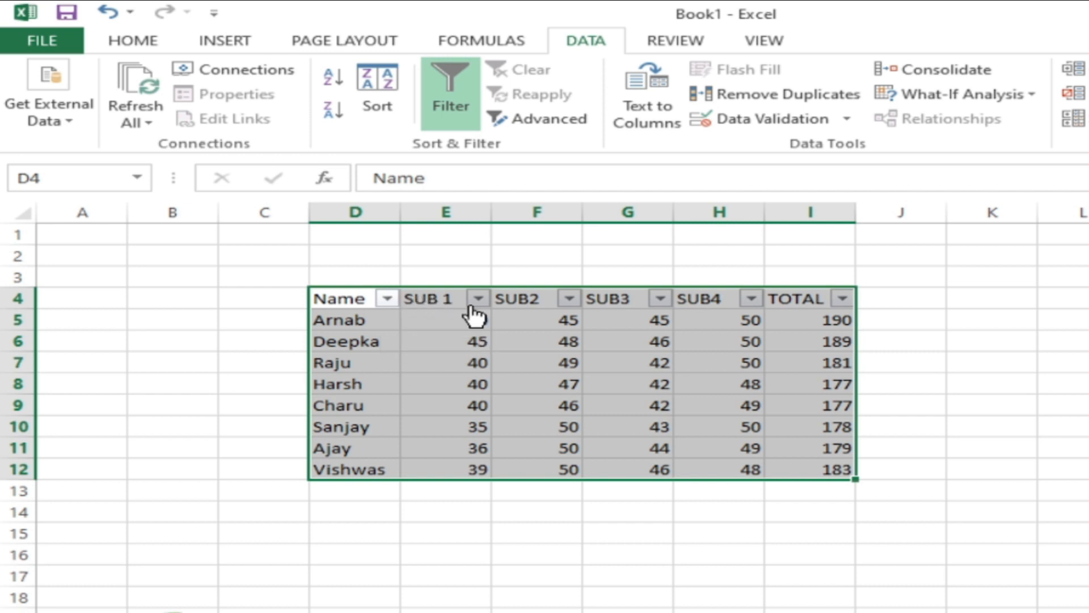
pyautogui.click(1024, 316)
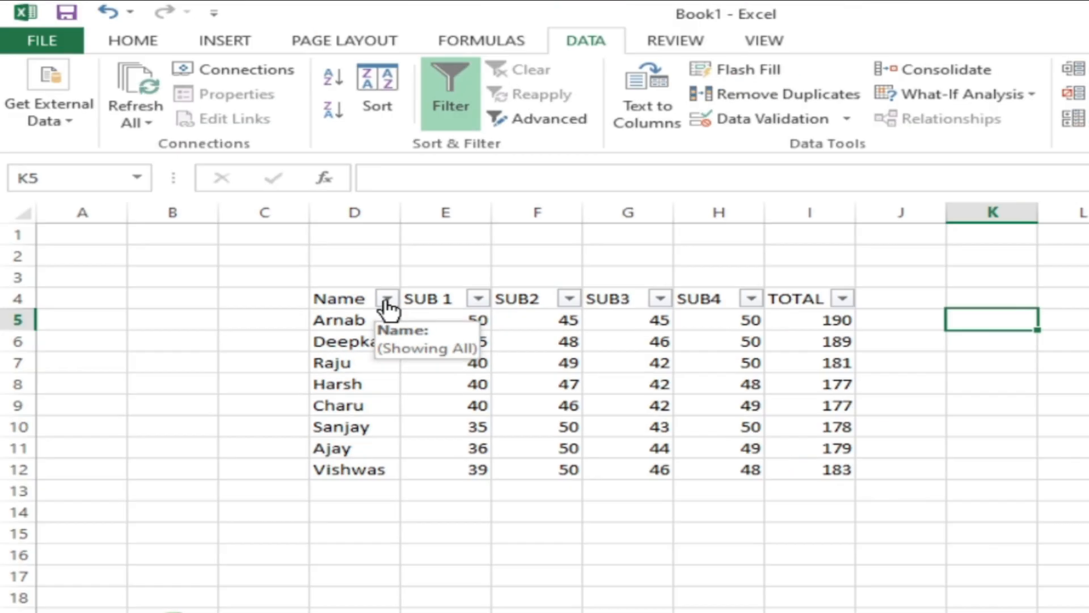
# Filter the Name column to only the student in row 5 and highlight that student's row of marks
pyautogui.click(387, 299)
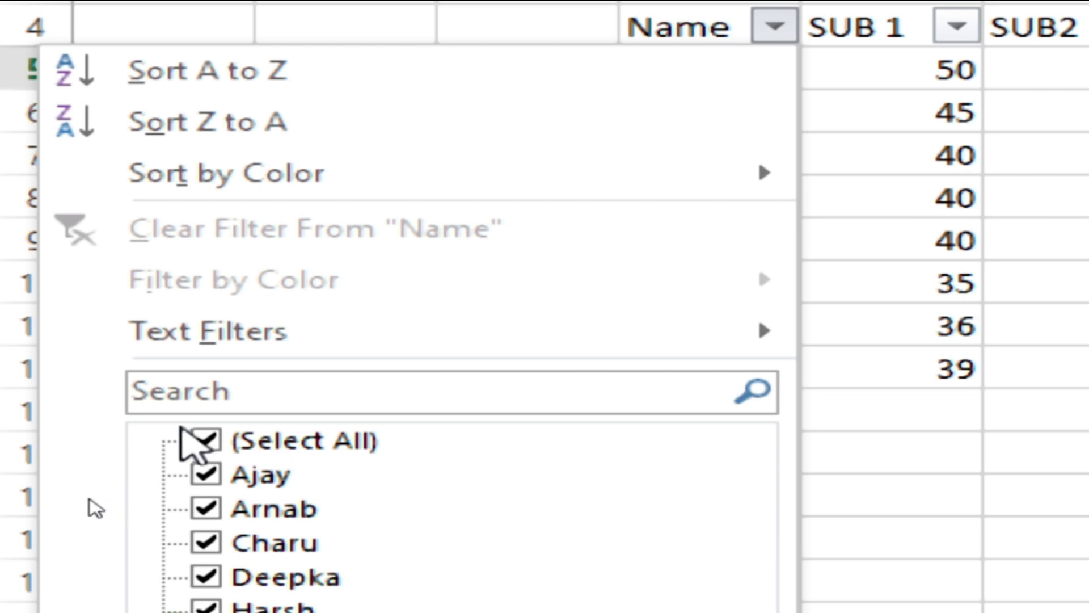
pyautogui.click(205, 441)
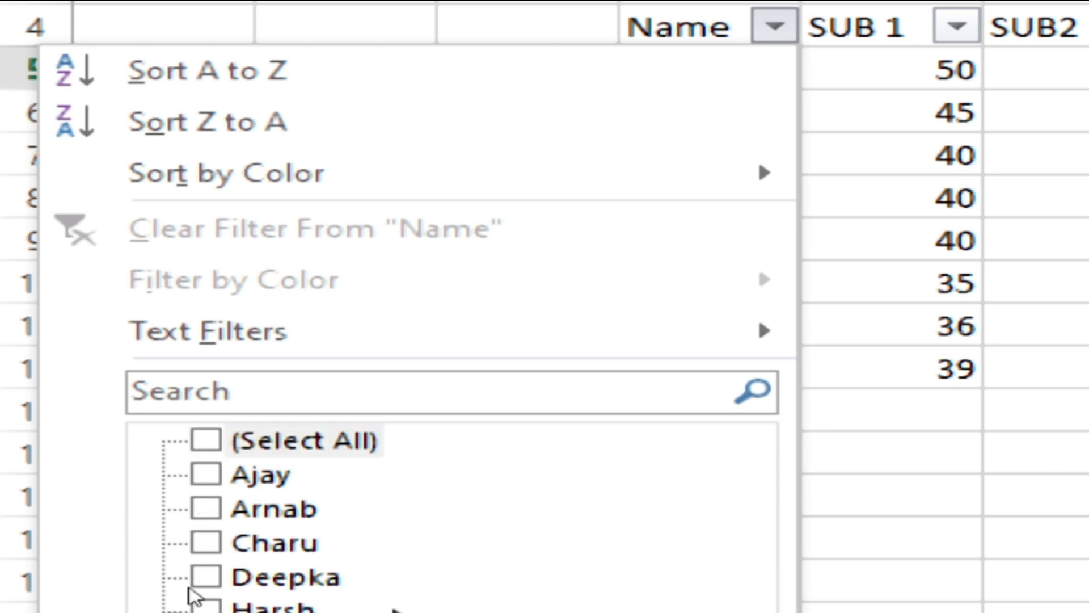
pyautogui.click(207, 509)
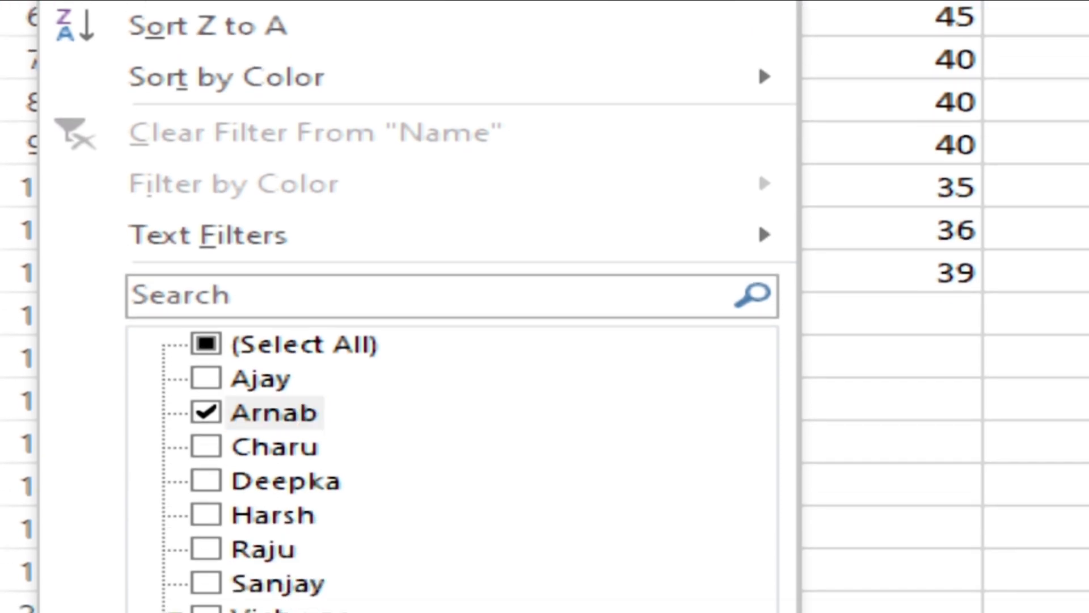
pyautogui.click(445, 610)
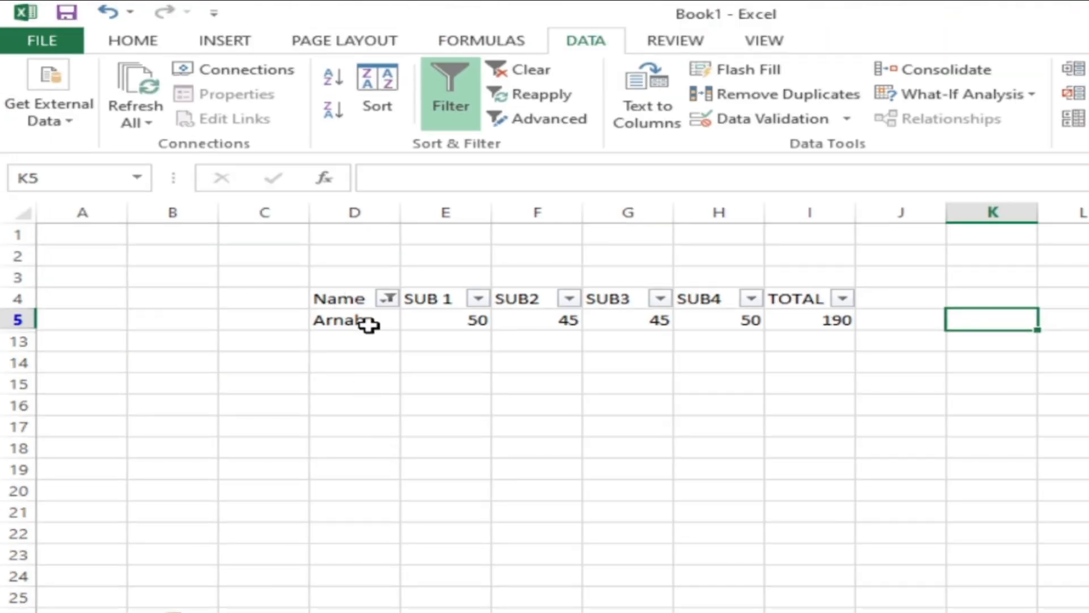
pyautogui.moveTo(368, 325); pyautogui.dragTo(794, 324)
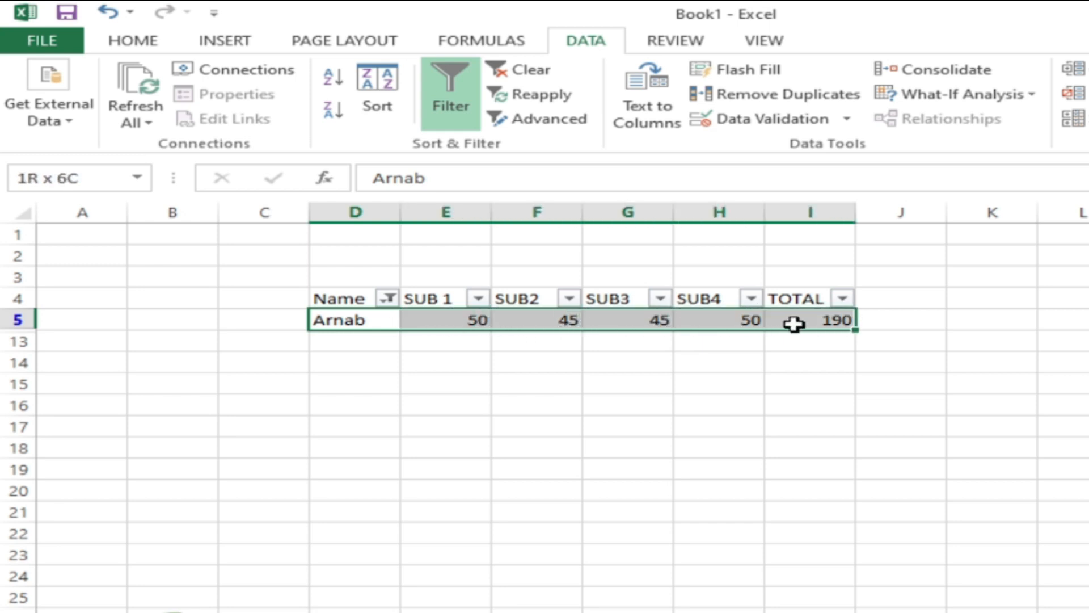
pyautogui.click(831, 402)
# Reselect all names in the Name column's filter to show every student
pyautogui.click(389, 299)
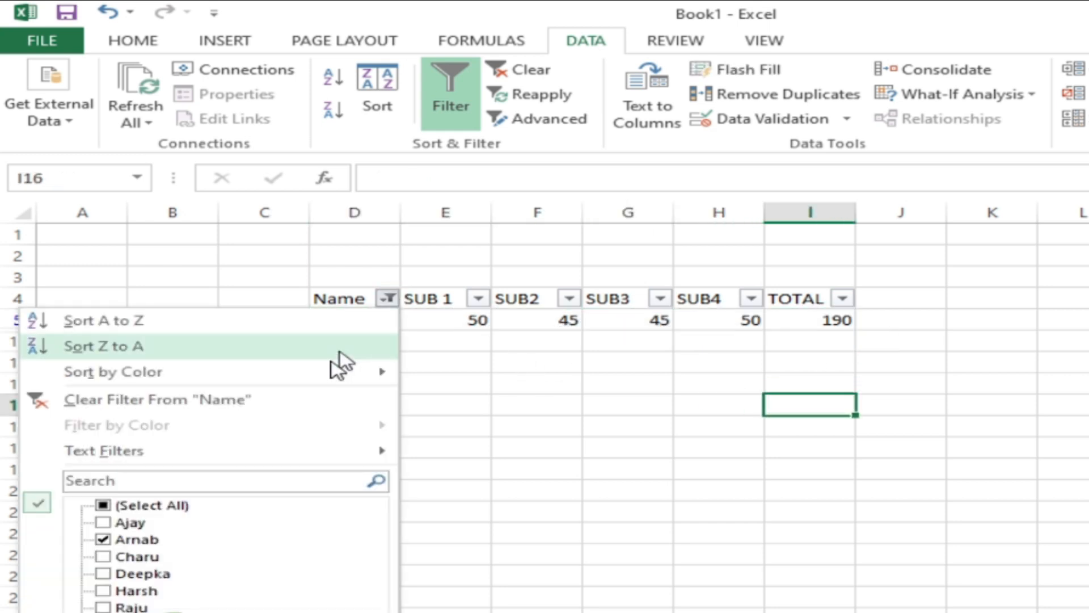
pyautogui.click(122, 506)
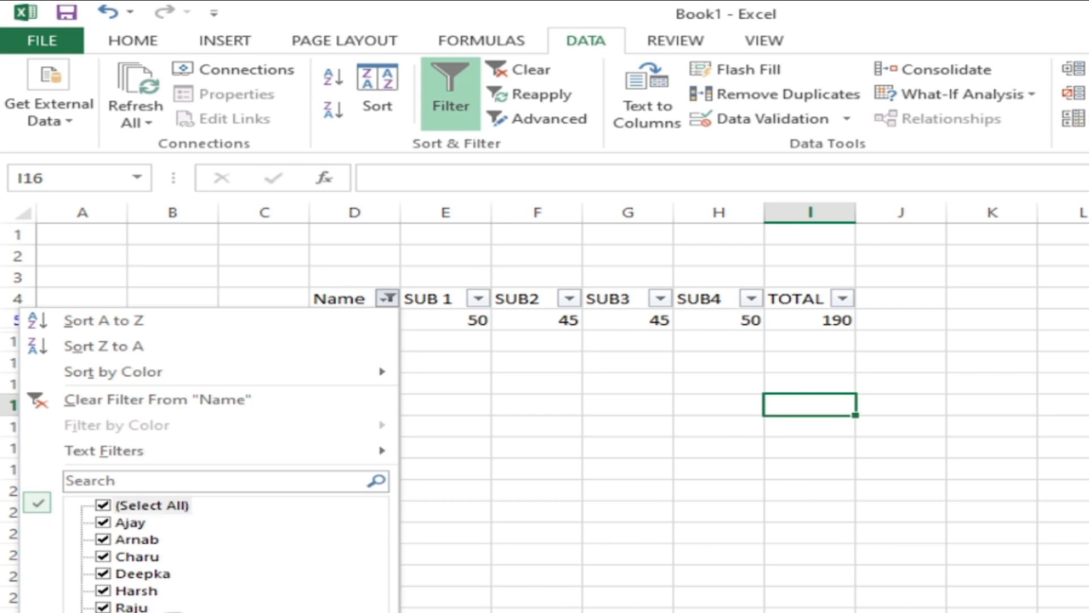
pyautogui.click(289, 612)
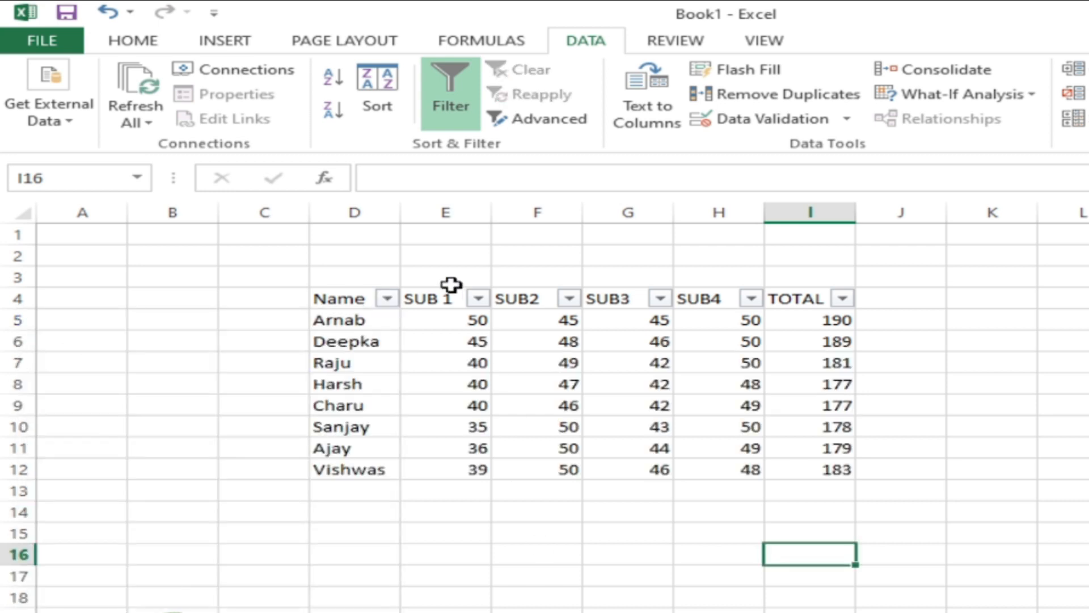
# Filter the SUB 1 column to show only the rows with a mark of 40
pyautogui.click(478, 299)
pyautogui.click(241, 511)
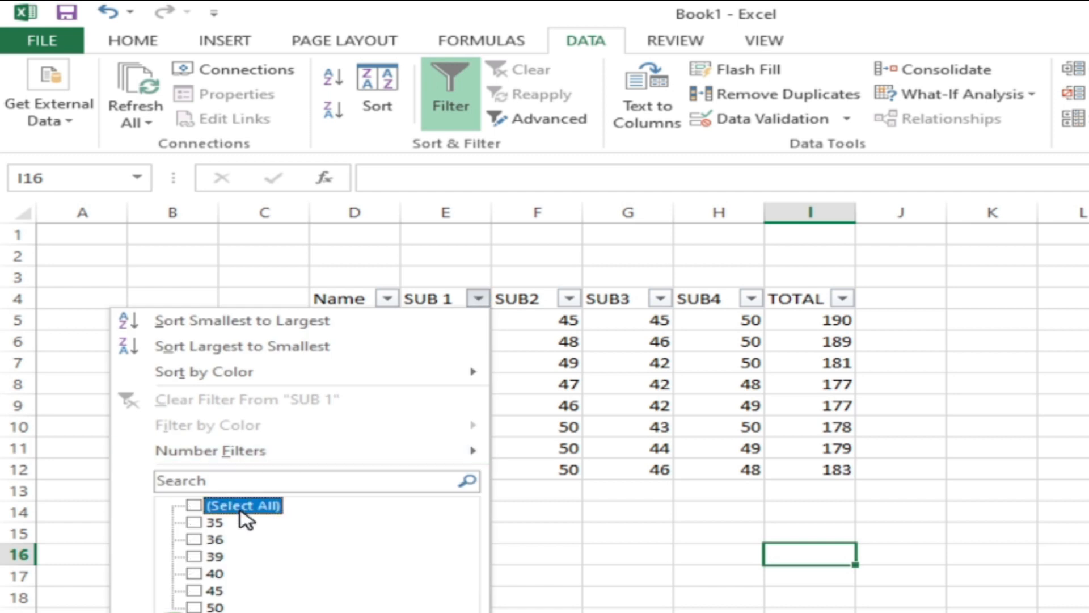
pyautogui.click(194, 574)
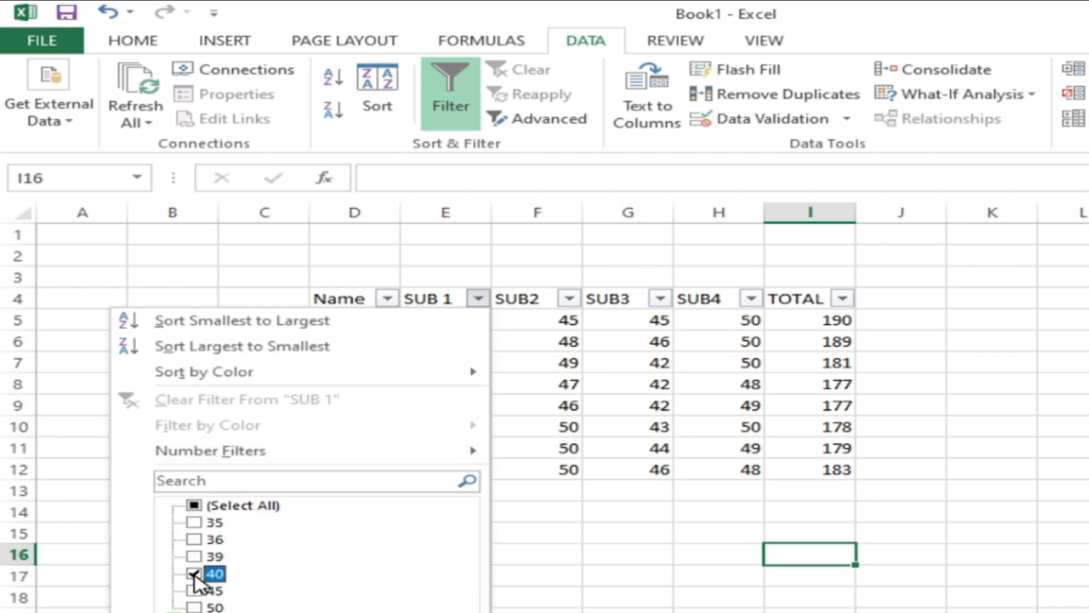
pyautogui.click(344, 612)
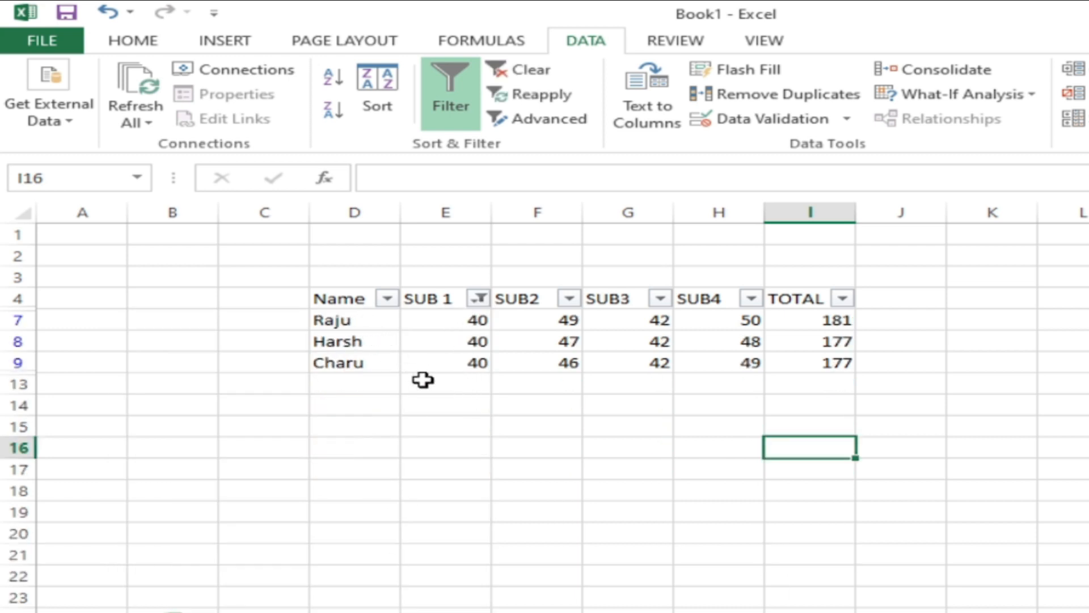
# Reselect all marks in the SUB 1 column's filter to show every row
pyautogui.click(478, 299)
pyautogui.click(248, 506)
pyautogui.click(346, 612)
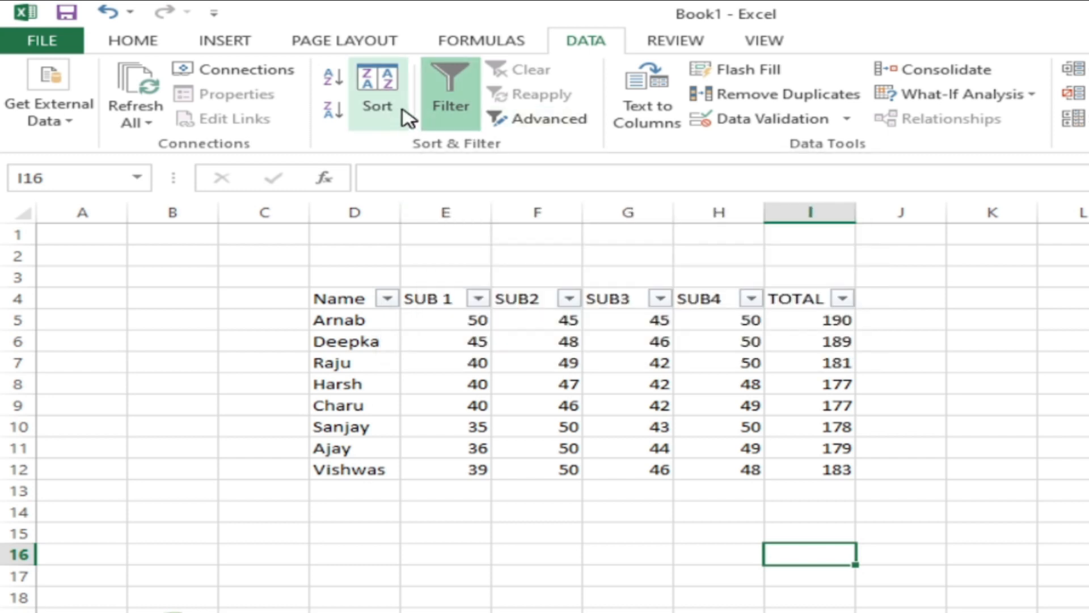
# Turn off the table's header filters and try to turn filtering on again from the empty cell I16
pyautogui.click(465, 121)
pyautogui.click(465, 121)
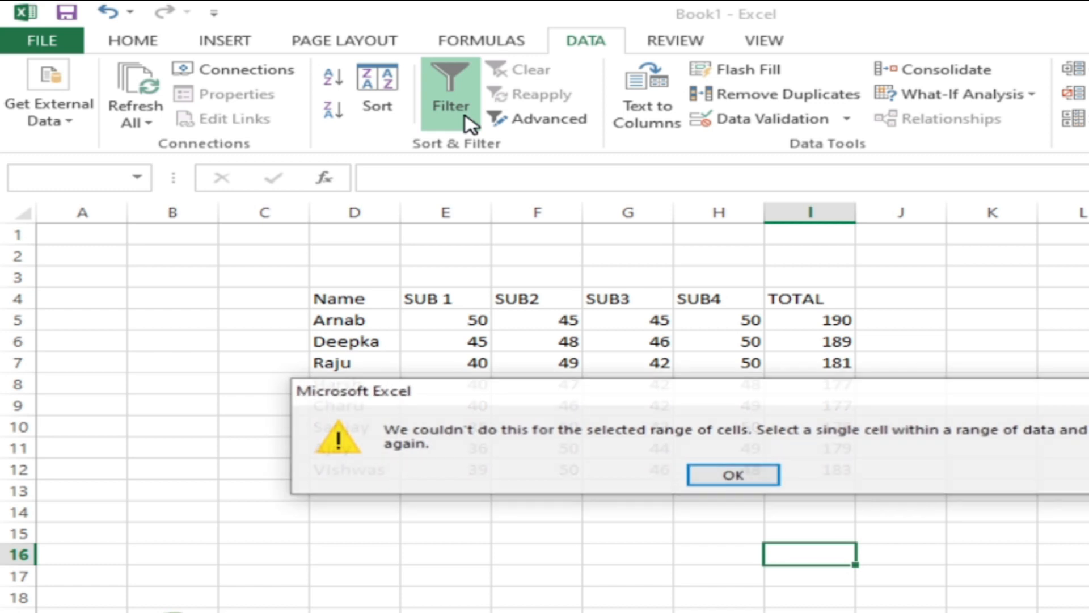
pyautogui.click(732, 474)
# View the Advanced Filter settings for the marks table D4:I12, close them, and turn the table's header filters on
pyautogui.moveTo(361, 300); pyautogui.dragTo(785, 474)
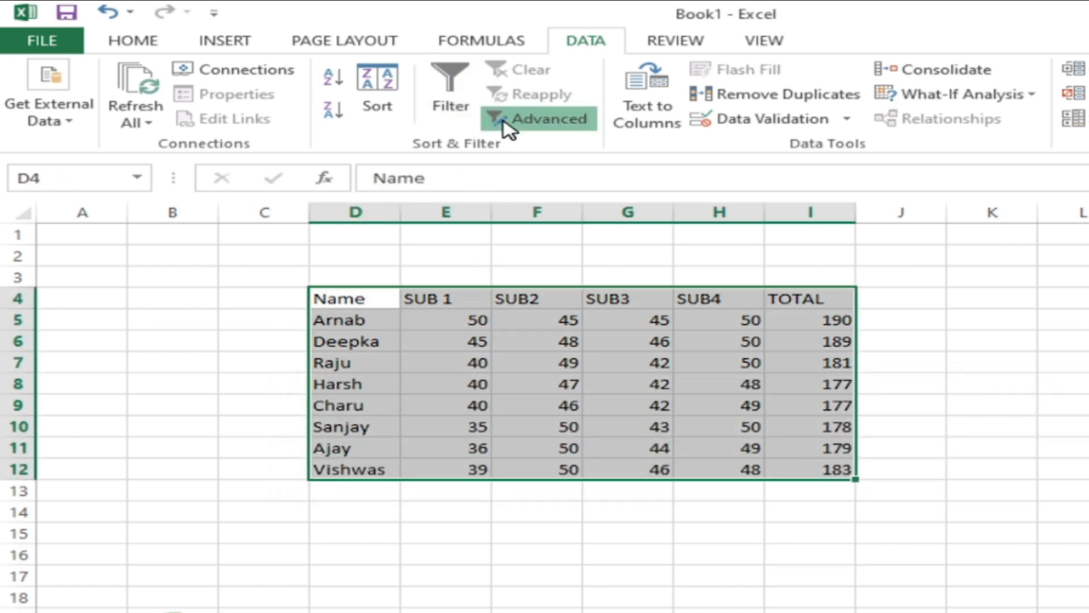
pyautogui.click(503, 120)
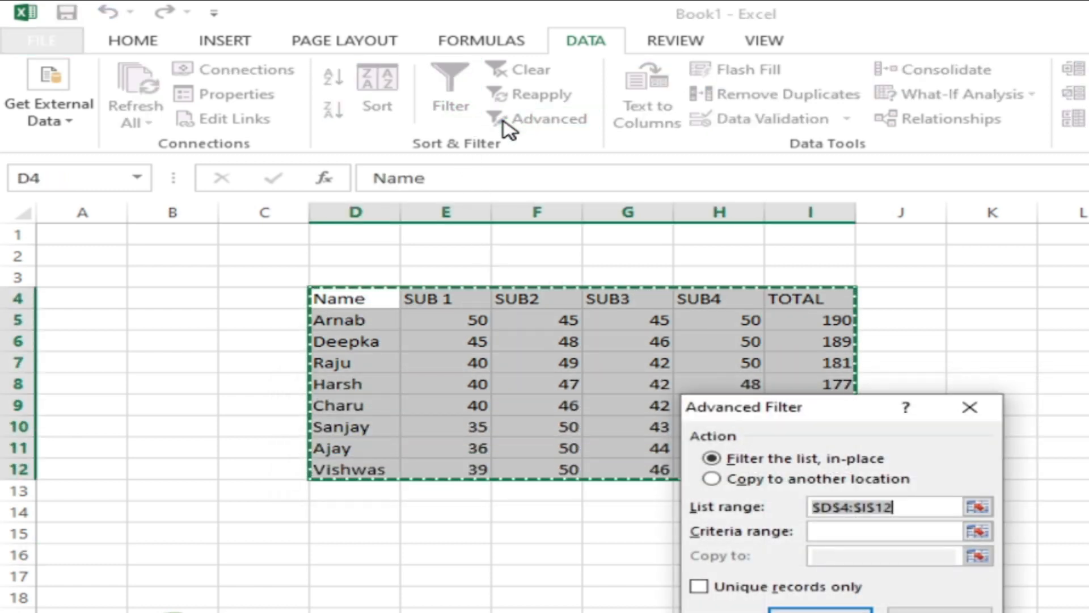
pyautogui.click(968, 418)
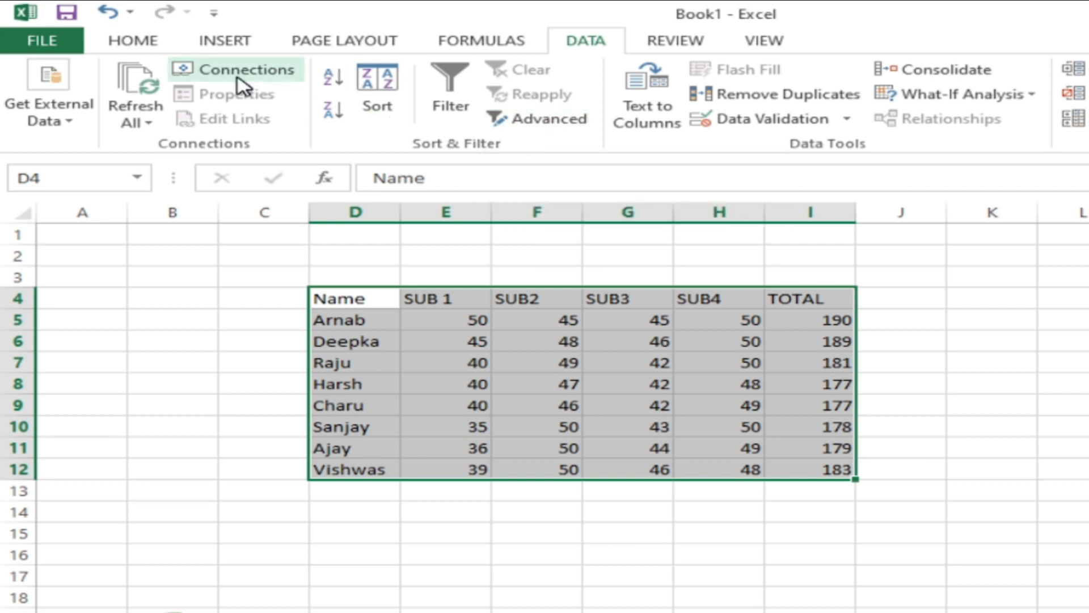
pyautogui.click(136, 43)
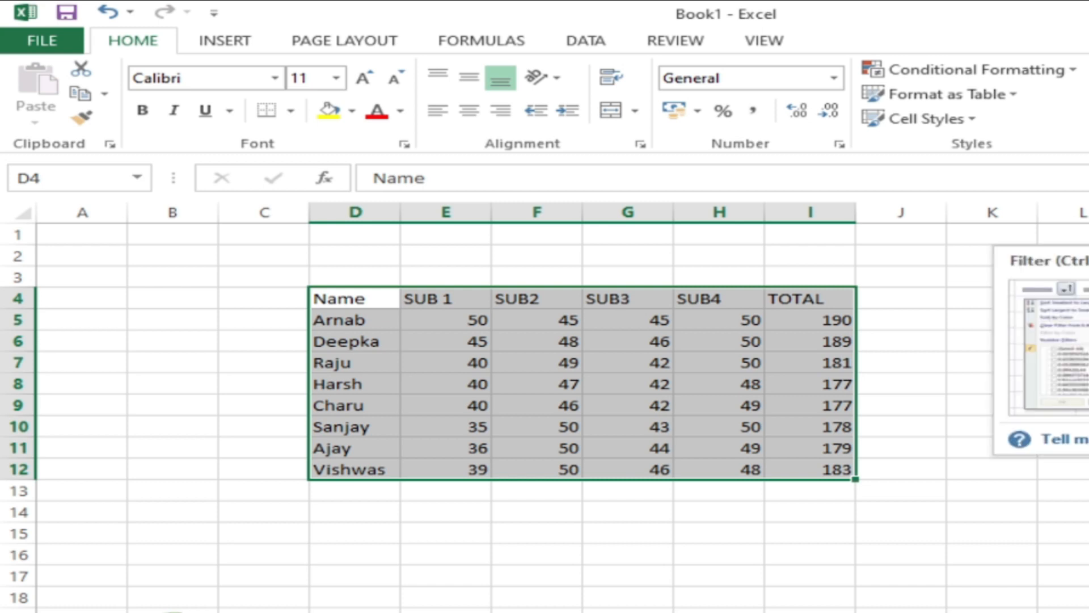
pyautogui.hotkey('ctrl', 'shift', 'l')
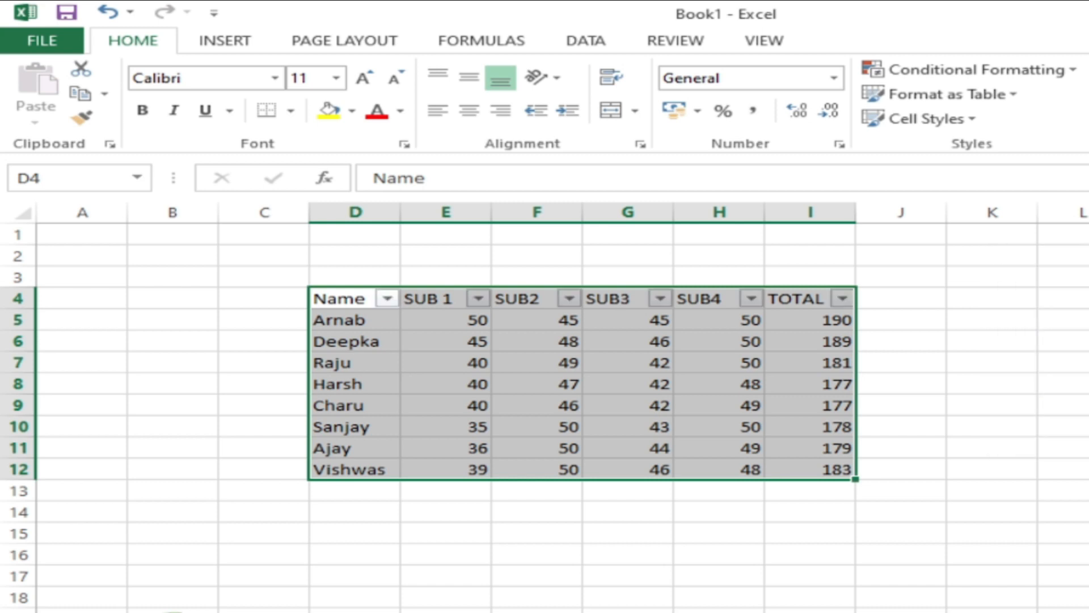
# Examine the filter options offered for the selected marks table and close them without choosing any
pyautogui.rightClick(382, 333)
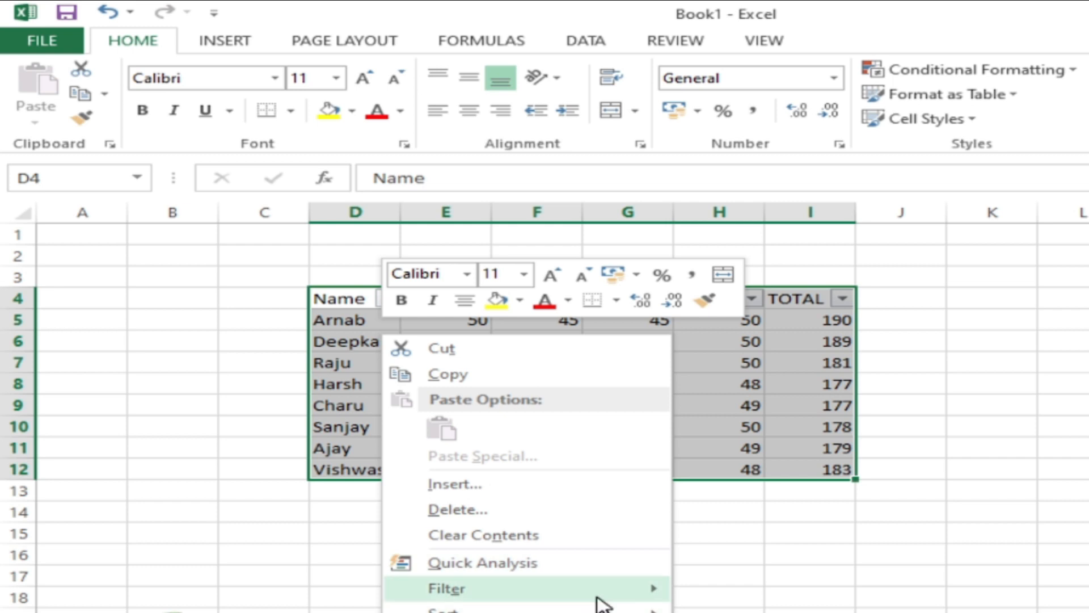
pyautogui.moveTo(615, 593)
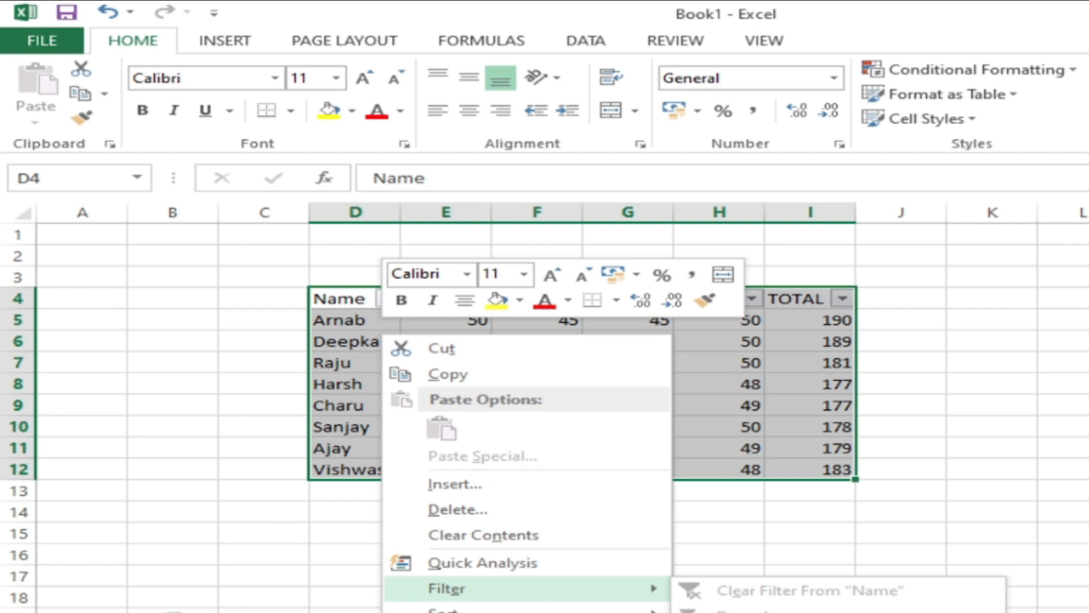
pyautogui.moveTo(528, 610)
pyautogui.click(825, 537)
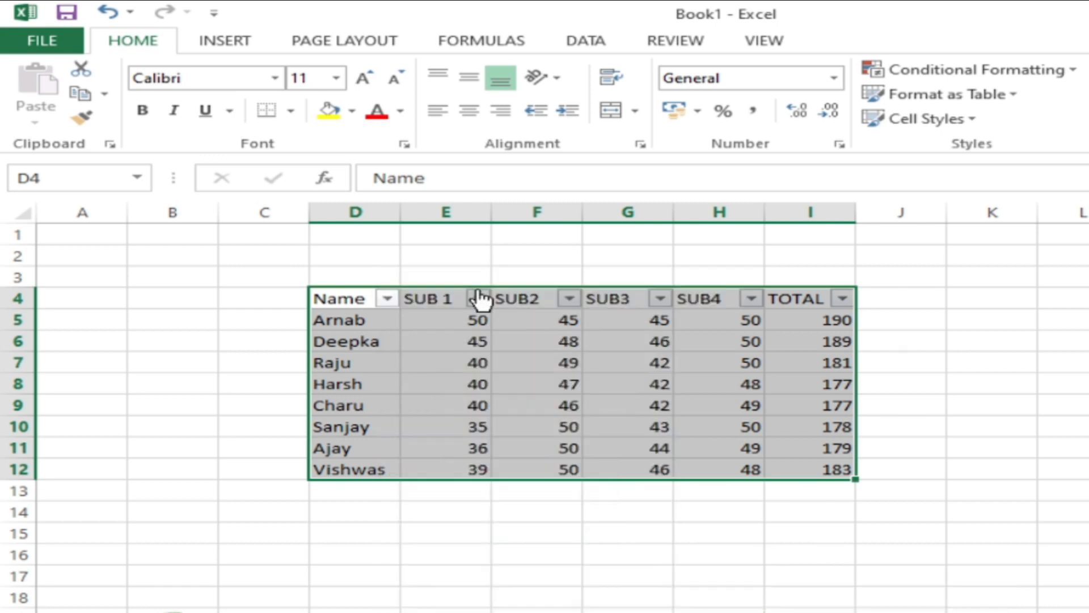
# Examine the text filter options of the Name column and the number filter options of the SUB 1 column, choosing none
pyautogui.click(386, 301)
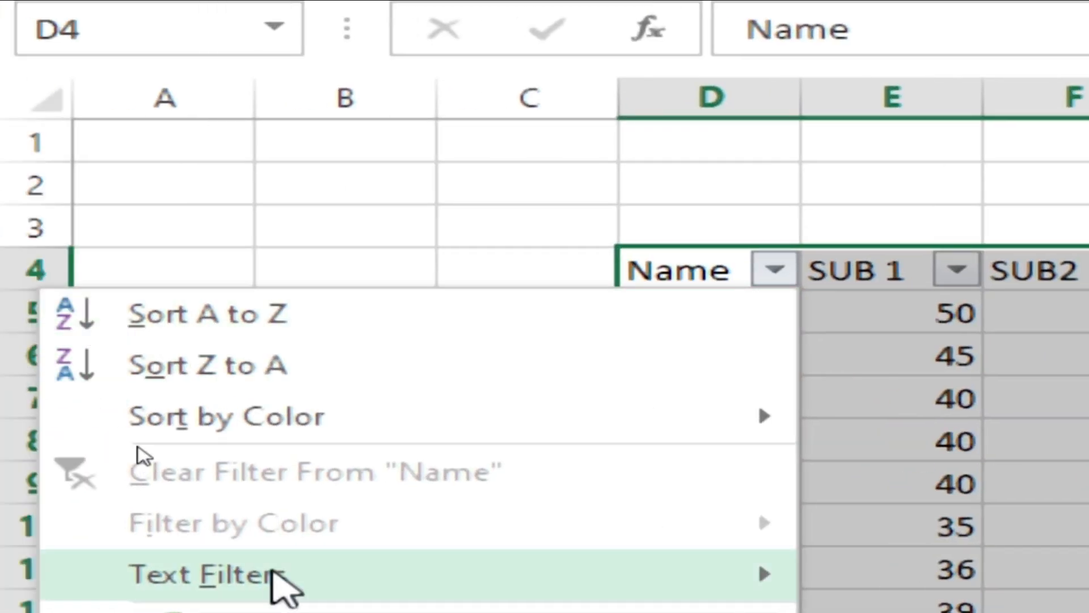
pyautogui.moveTo(287, 579)
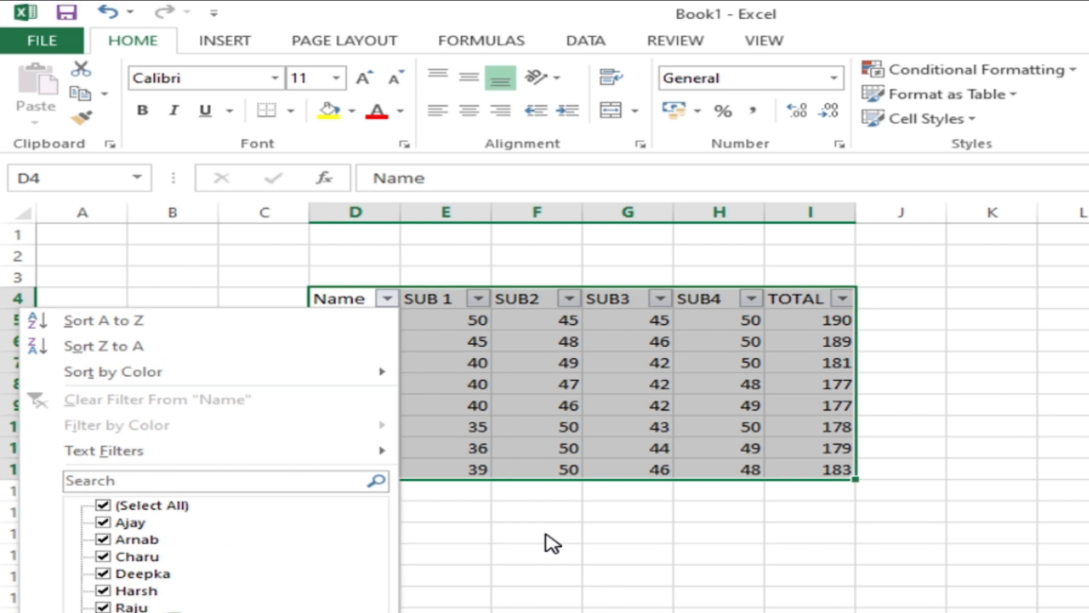
pyautogui.click(545, 533)
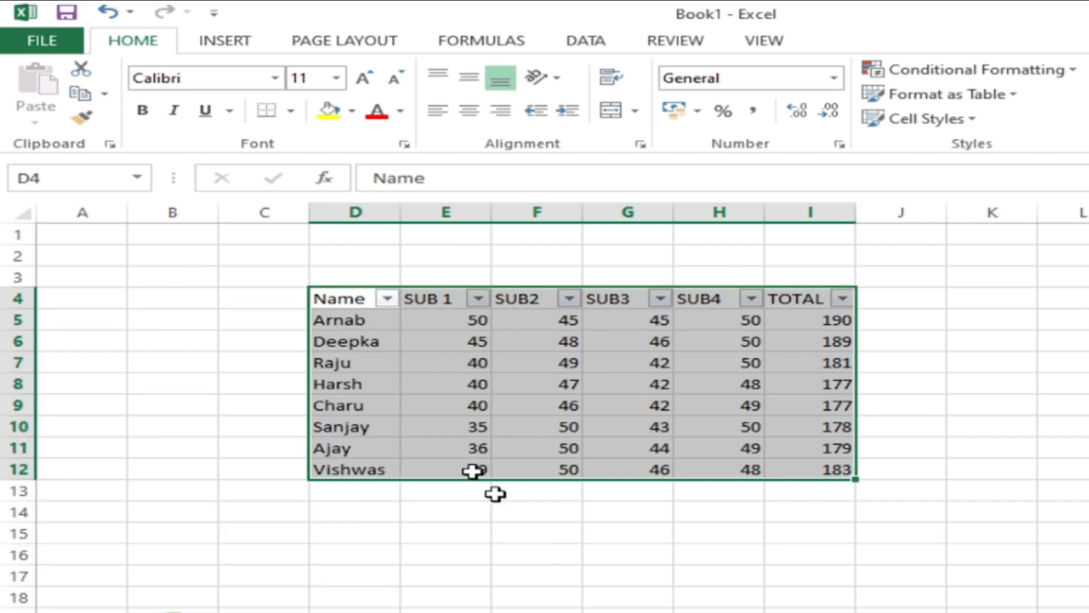
pyautogui.click(388, 299)
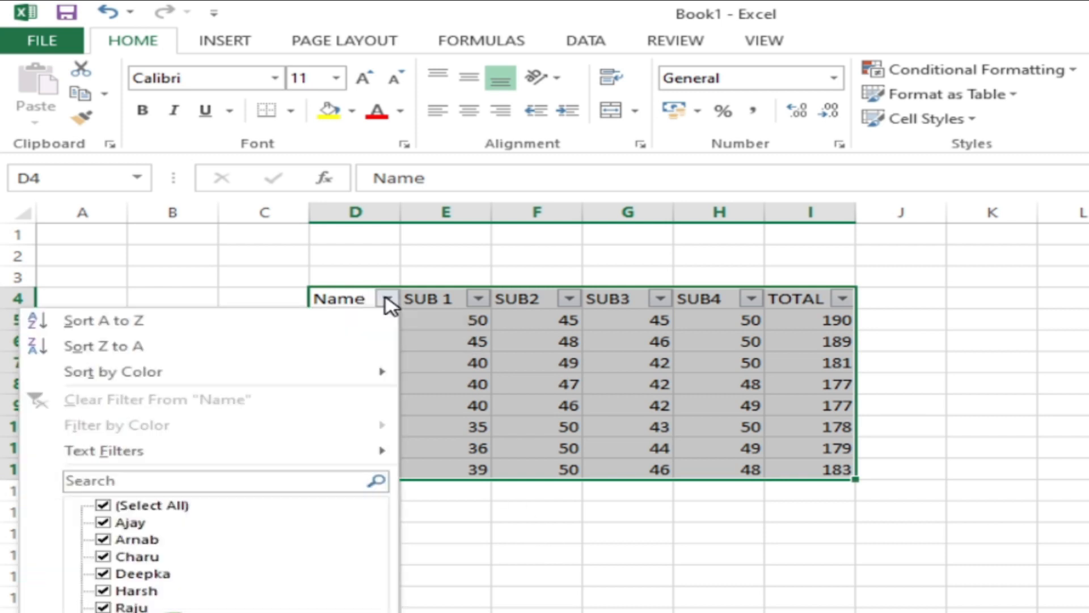
pyautogui.moveTo(166, 461)
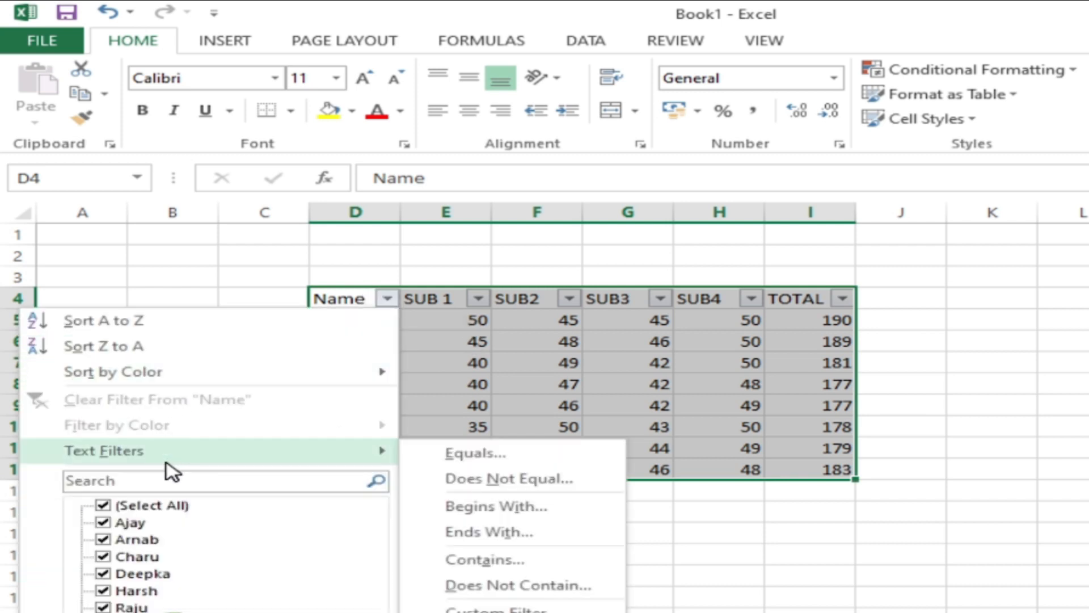
pyautogui.click(479, 301)
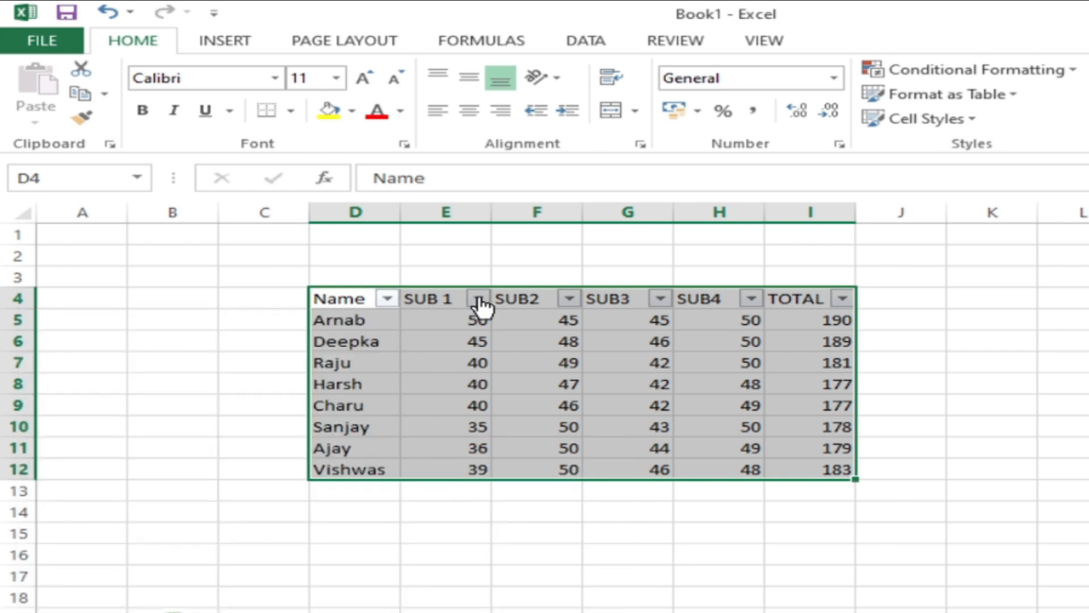
pyautogui.click(479, 300)
pyautogui.moveTo(416, 460)
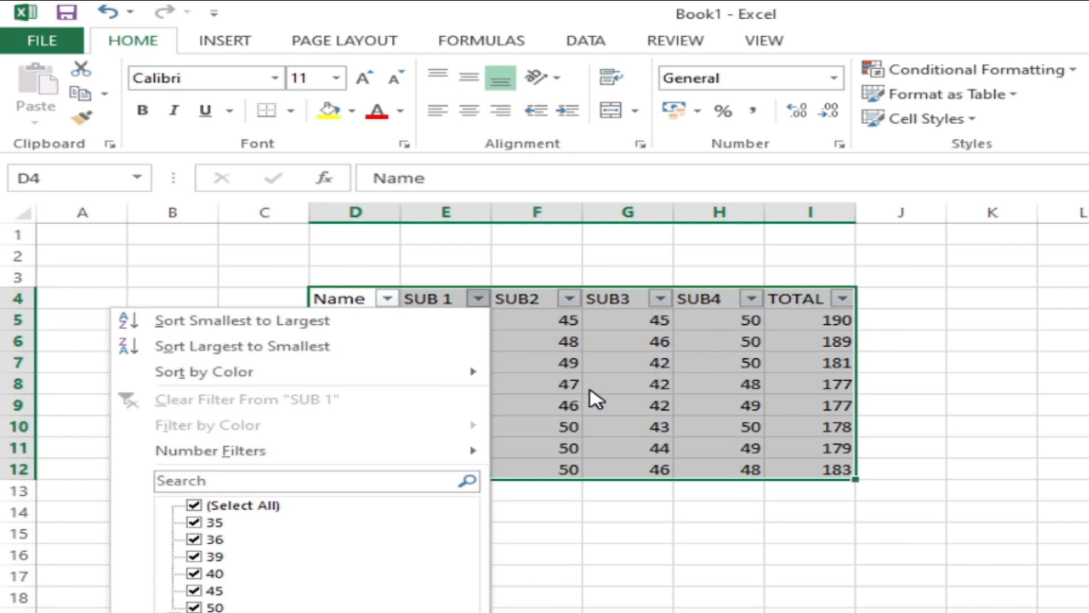
pyautogui.moveTo(359, 447)
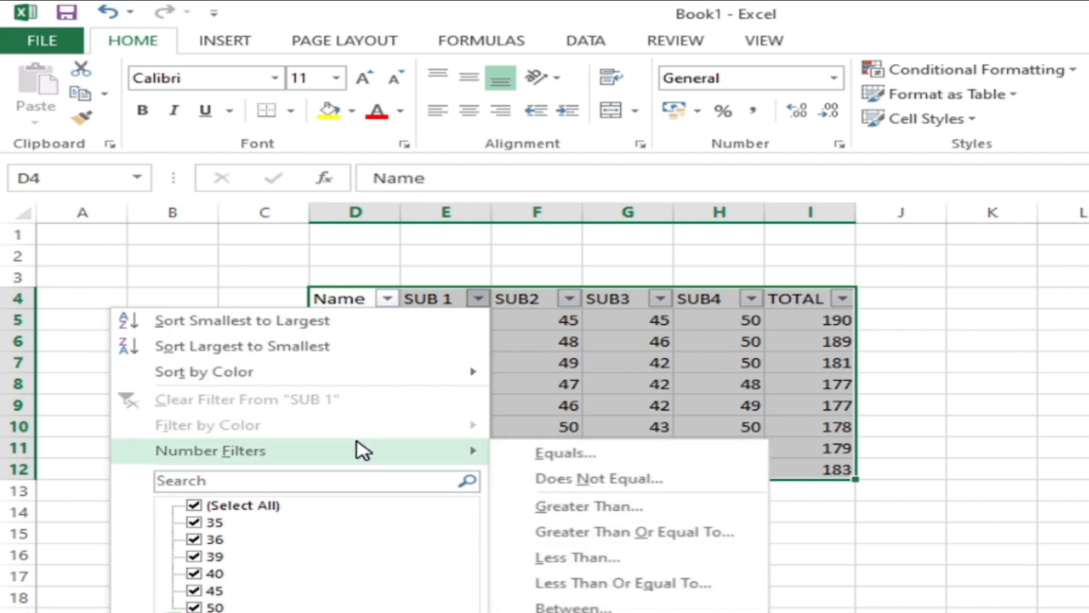
pyautogui.click(965, 479)
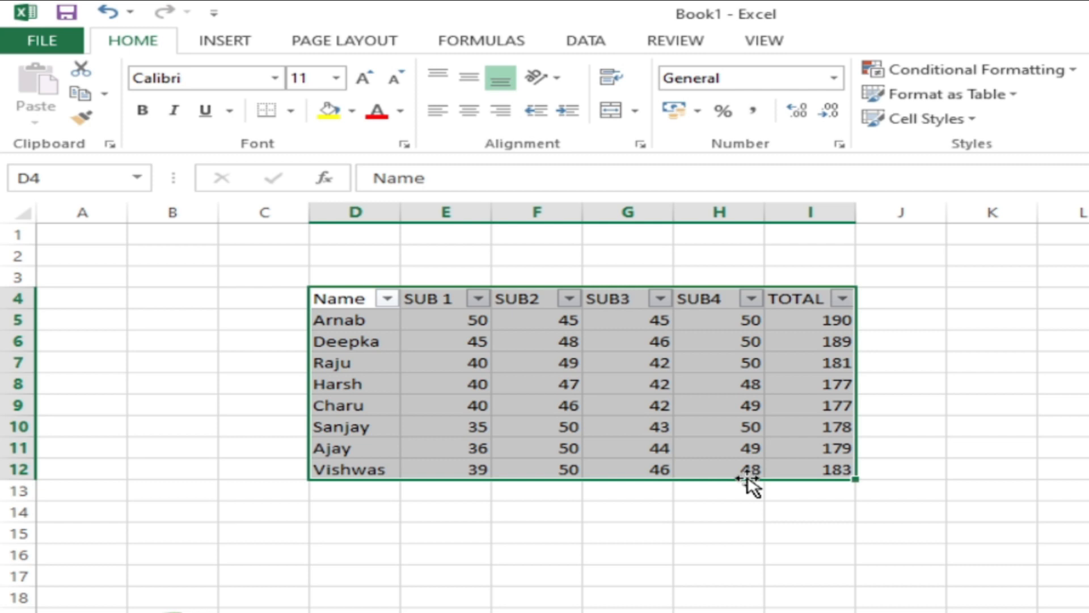
# Filter the Name column with an equals condition for the full name of the student in row 7
pyautogui.click(388, 298)
pyautogui.moveTo(190, 452)
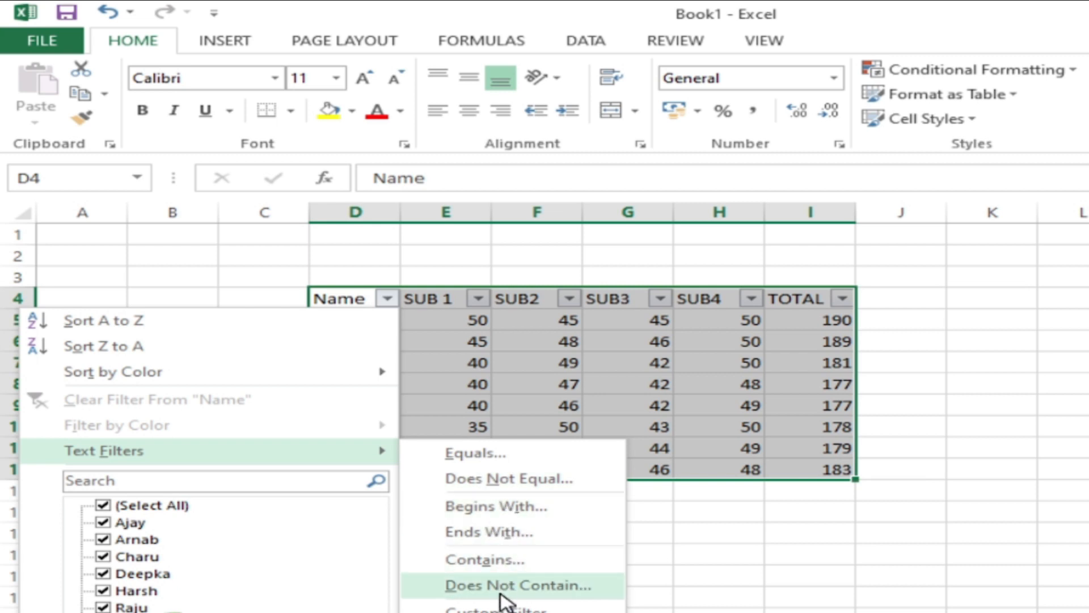
pyautogui.click(517, 455)
pyautogui.moveTo(760, 413); pyautogui.dragTo(846, 366)
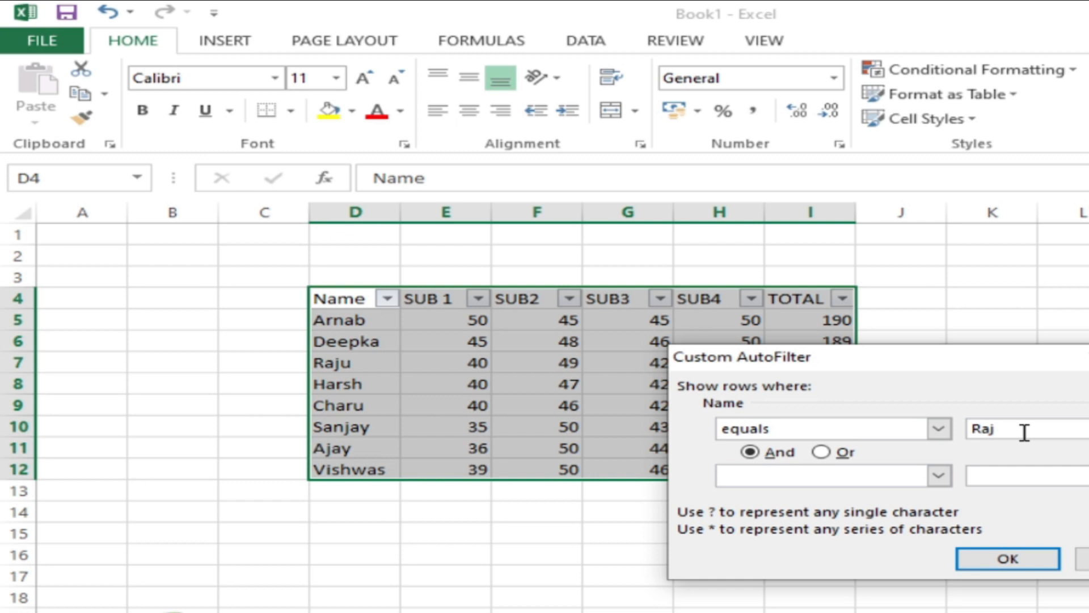
pyautogui.click(1021, 554)
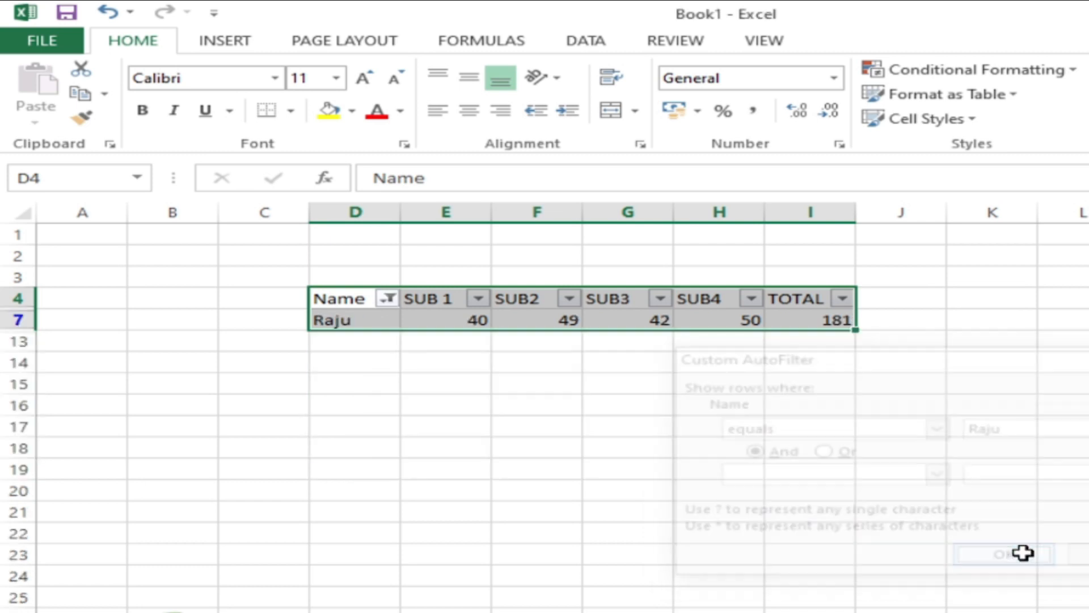
# Try the Name column's equals filter with only the partial text "Ra"
pyautogui.click(388, 300)
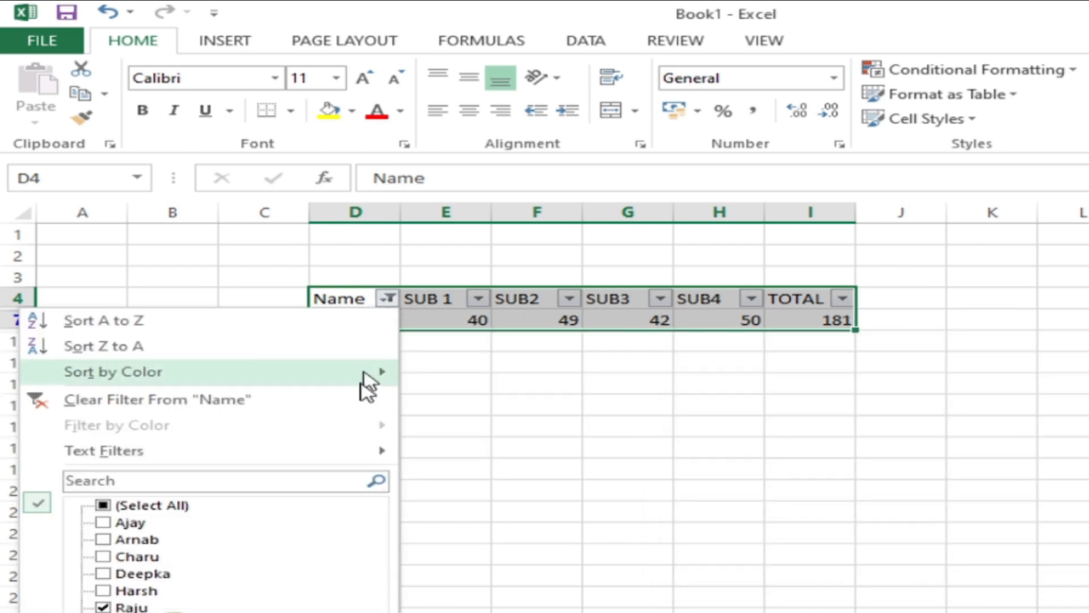
pyautogui.moveTo(359, 463)
pyautogui.click(454, 454)
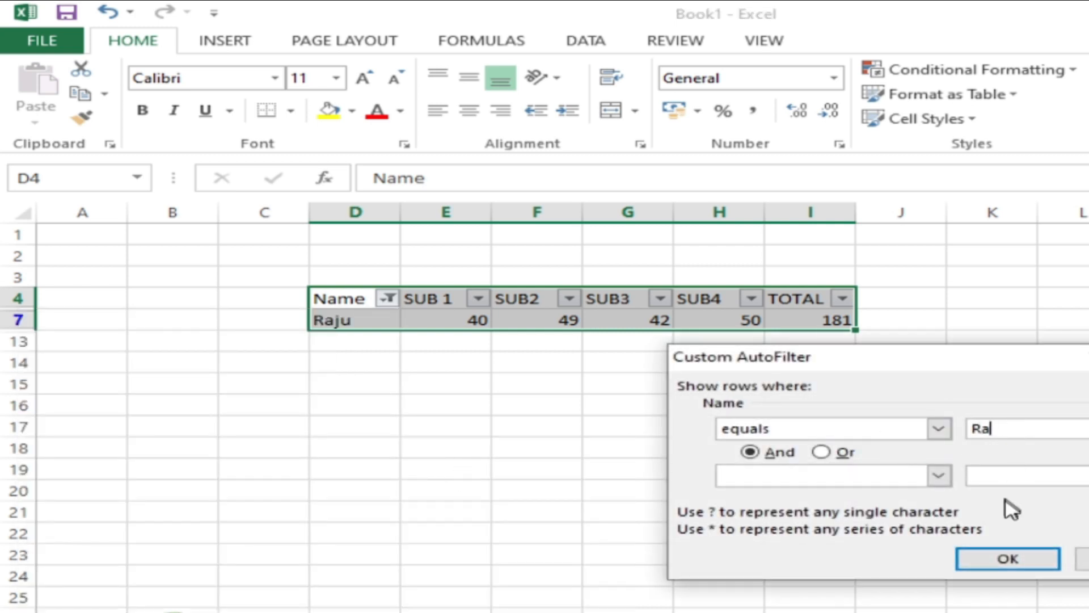
pyautogui.click(1017, 564)
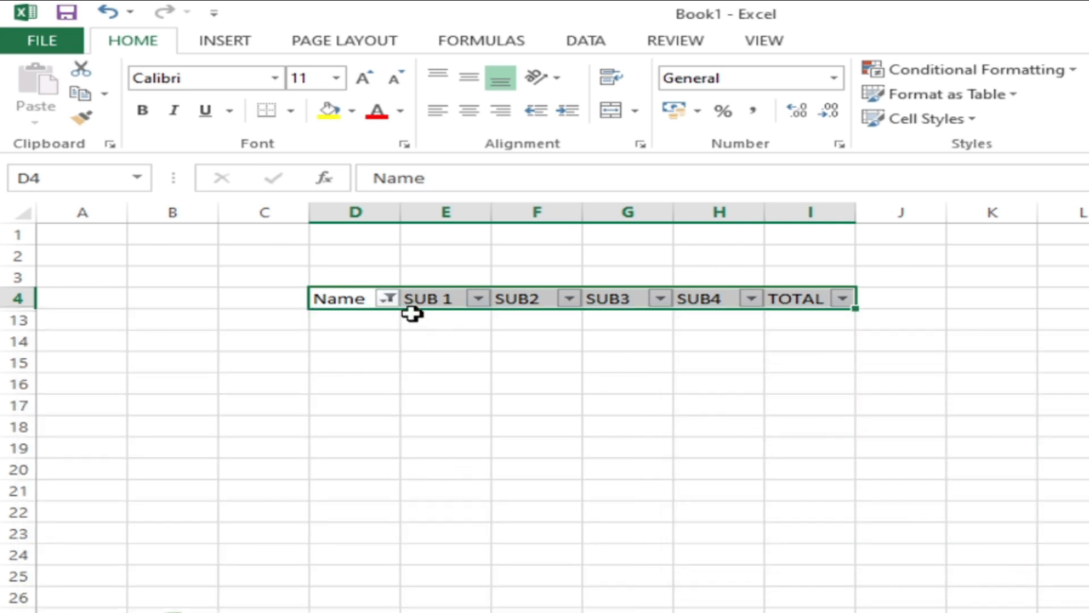
# Set the Name column's equals filter back to the full name of the student in row 7
pyautogui.click(388, 299)
pyautogui.moveTo(305, 452)
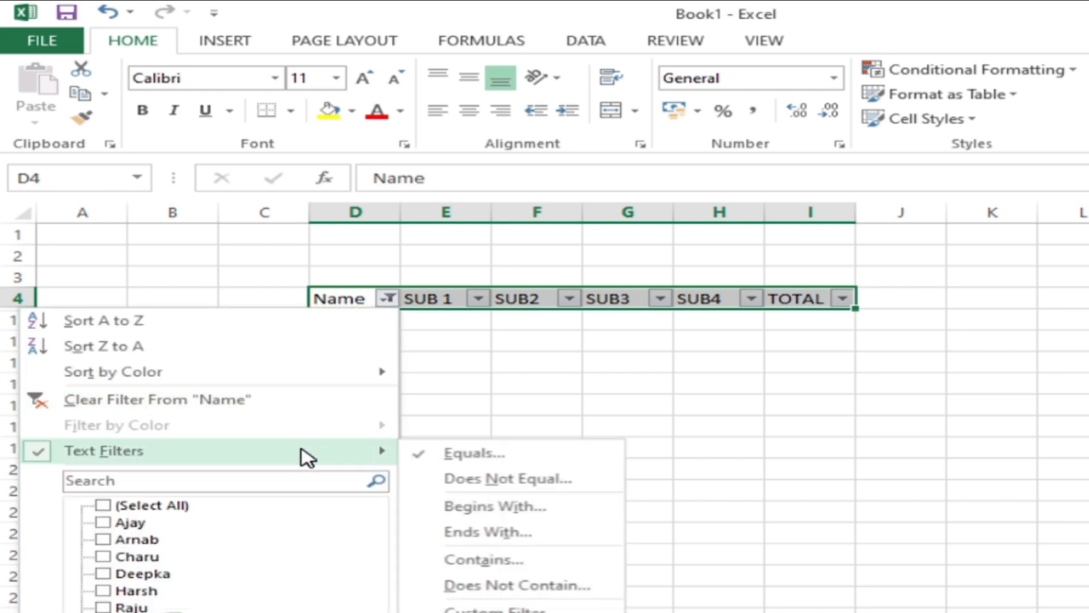
pyautogui.click(468, 457)
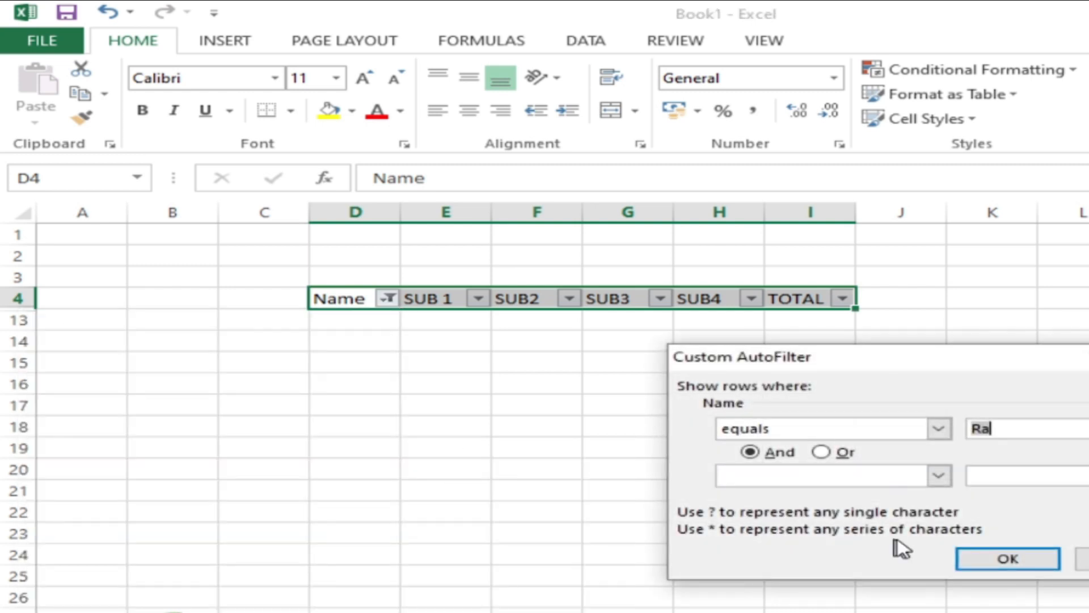
pyautogui.write('Raju')
pyautogui.click(1008, 560)
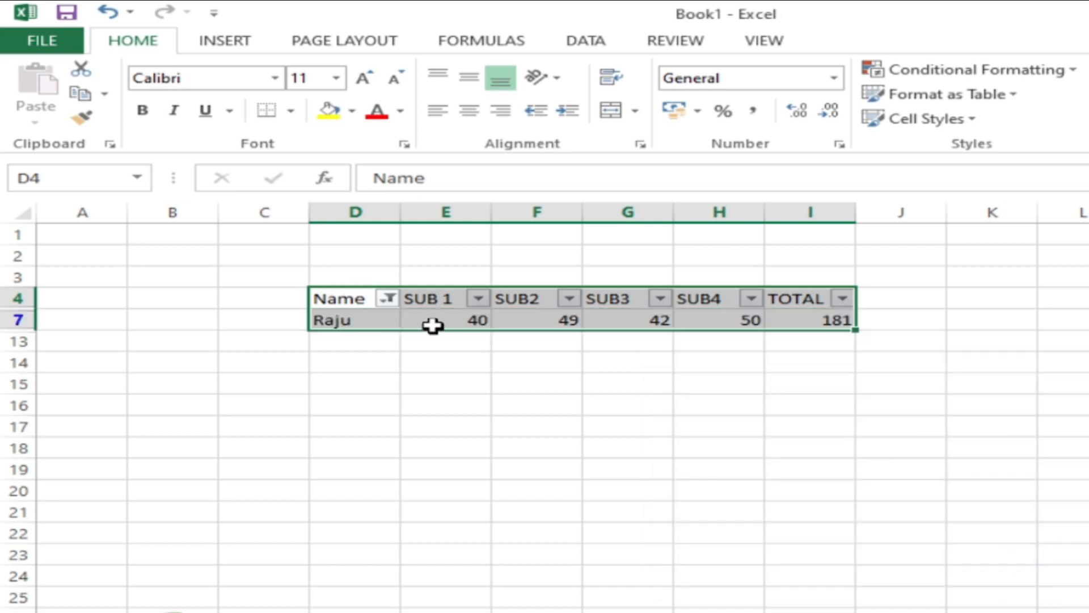
# Try the Name column's equals filter with the Or option and a different comparison value
pyautogui.click(388, 298)
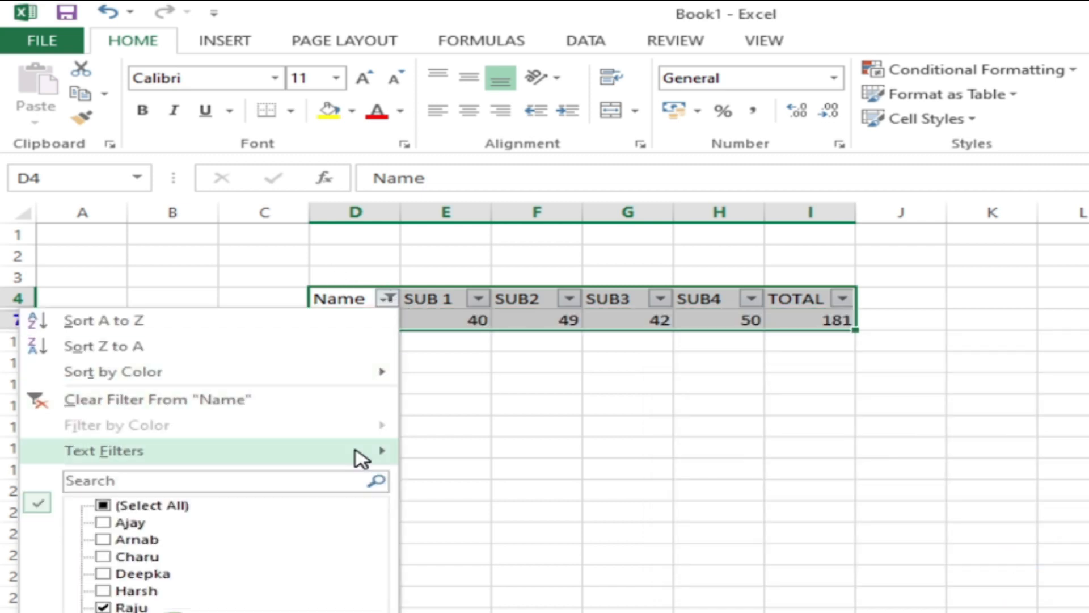
pyautogui.moveTo(374, 457)
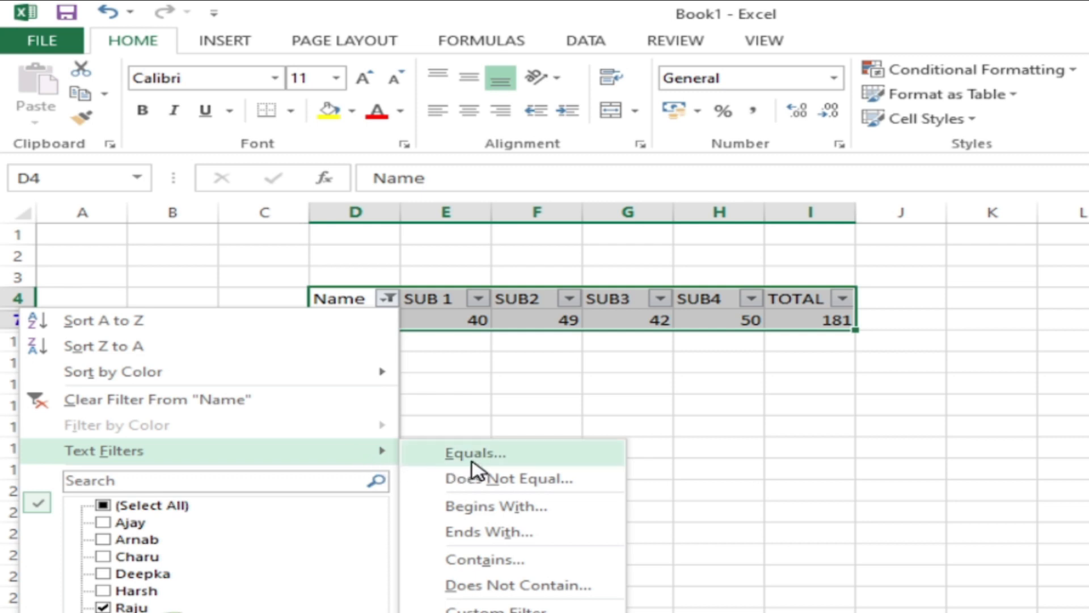
pyautogui.click(438, 461)
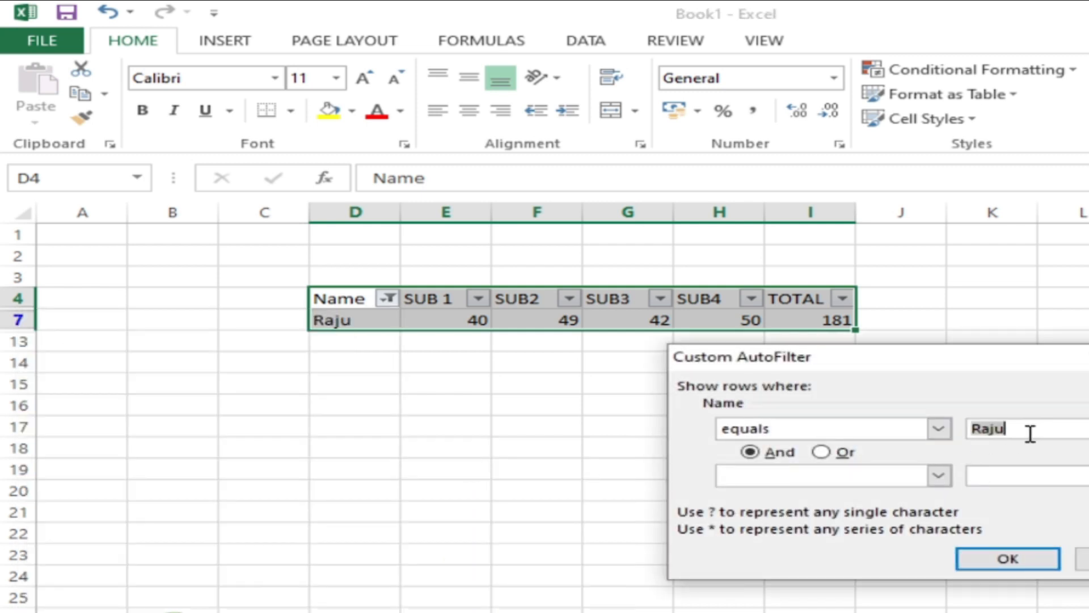
pyautogui.click(834, 452)
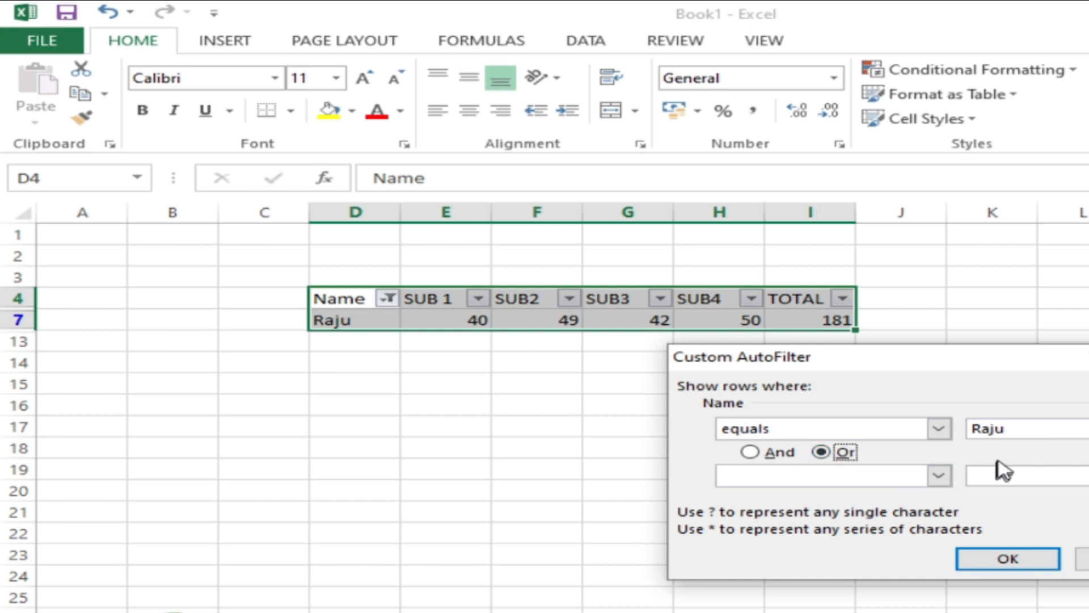
pyautogui.click(1021, 429)
pyautogui.click(1008, 559)
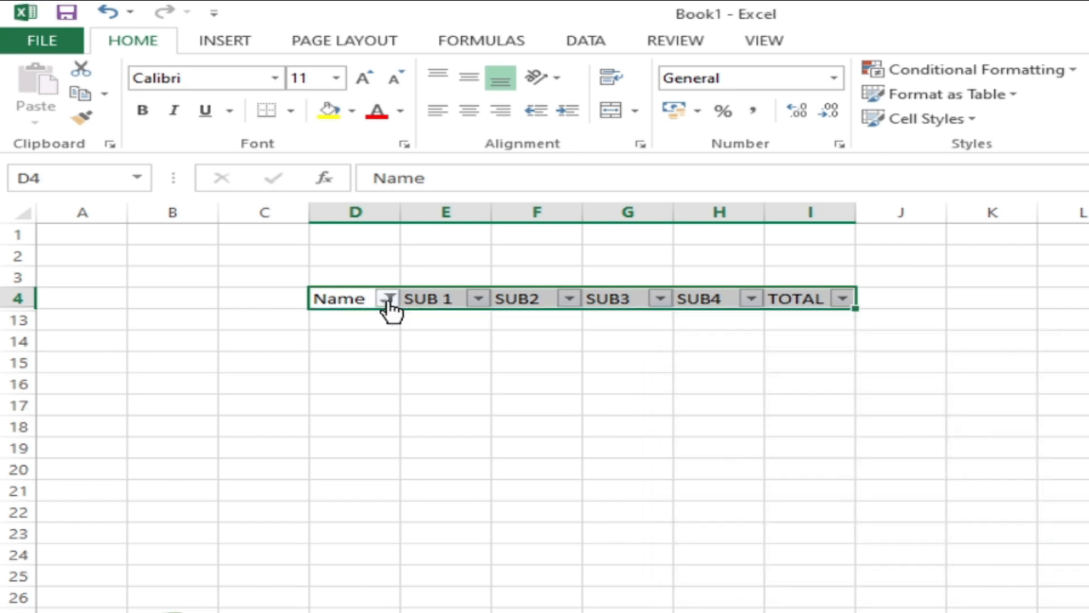
# Set the Name column's equals filter to the full name of the student in row 8
pyautogui.click(388, 300)
pyautogui.moveTo(324, 450)
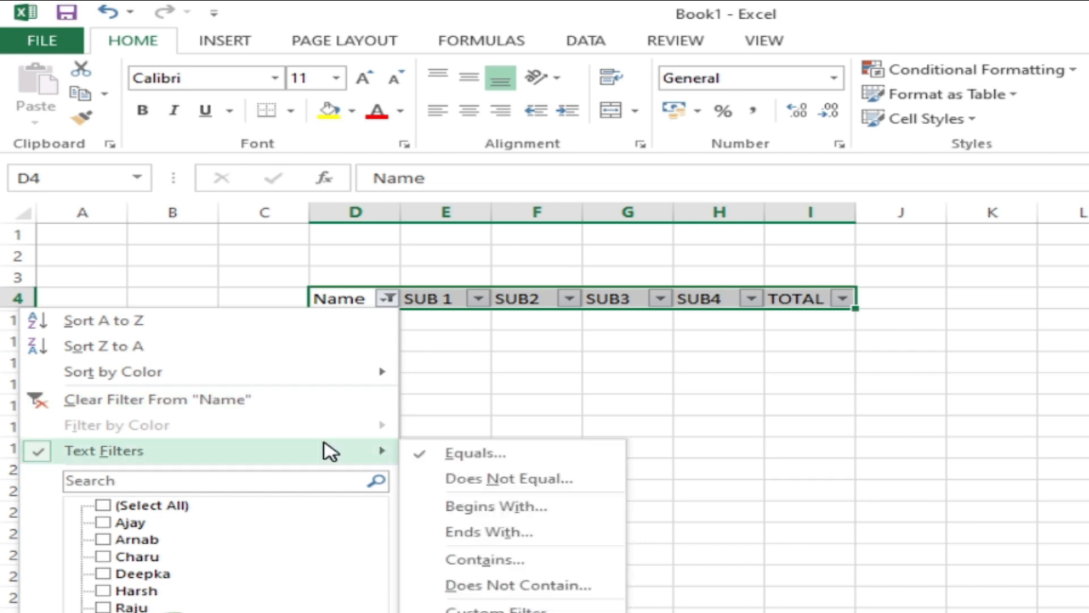
pyautogui.click(454, 454)
pyautogui.write('Ra')
pyautogui.click(960, 429)
pyautogui.write('harsh')
pyautogui.click(1004, 561)
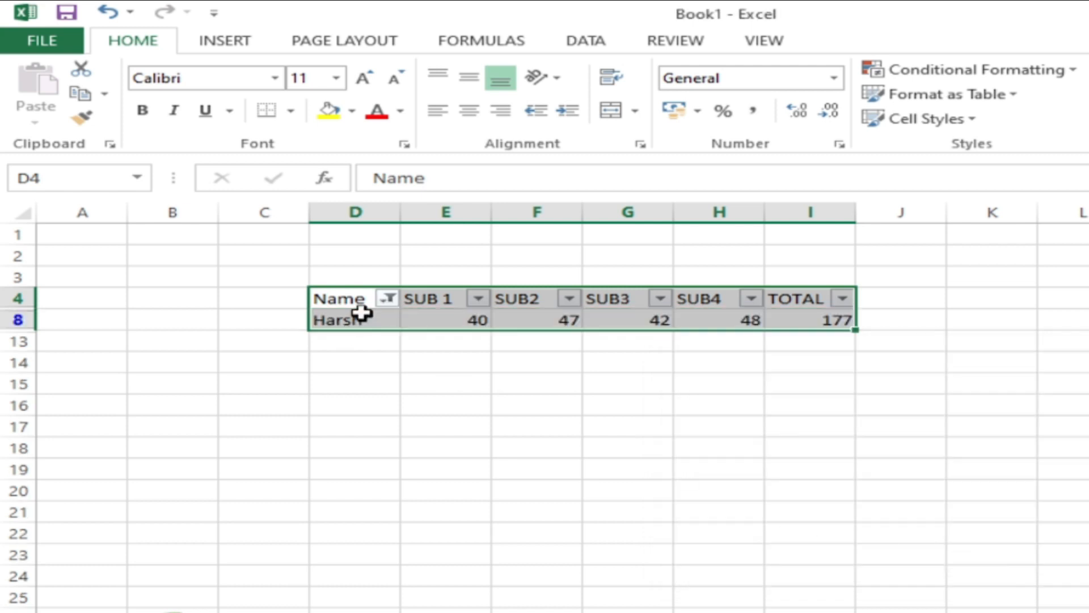
# Filter the Name column with a does not equal condition that excludes the student in row 7
pyautogui.click(389, 300)
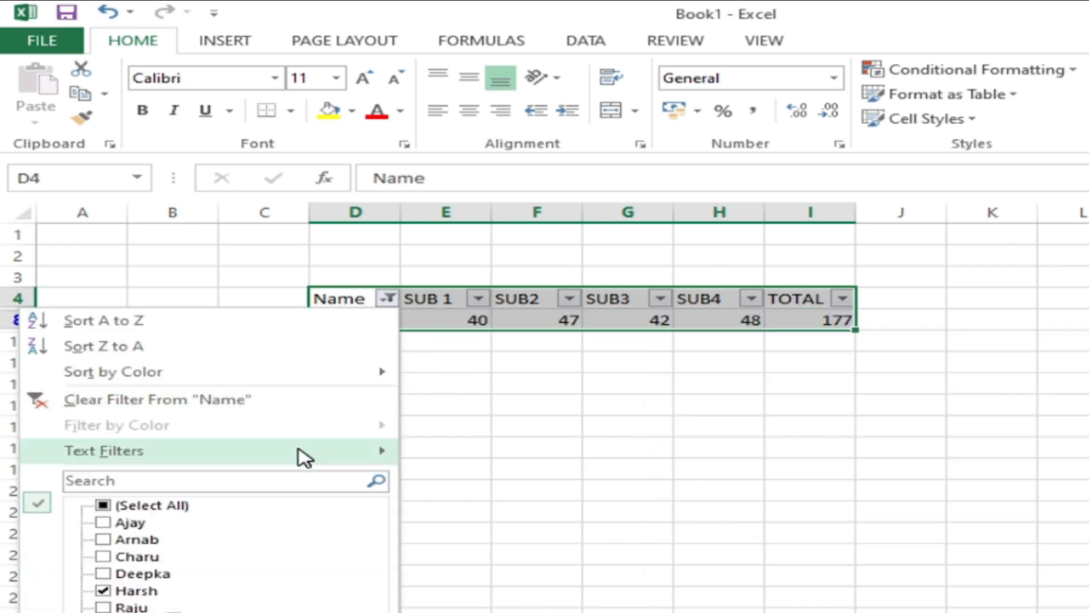
pyautogui.moveTo(304, 454)
pyautogui.click(505, 482)
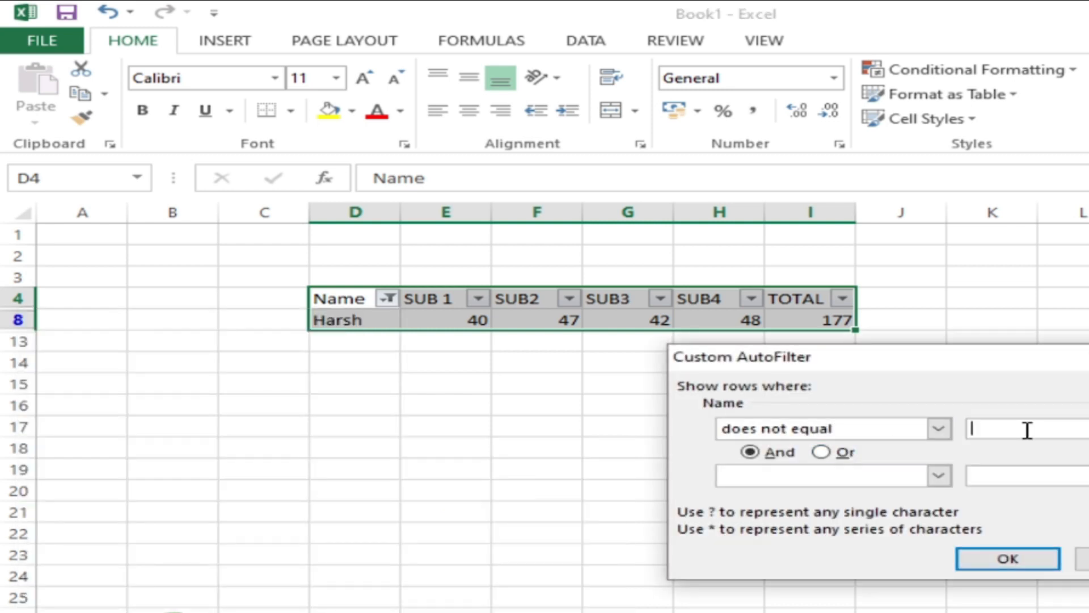
pyautogui.write('raju')
pyautogui.click(1020, 558)
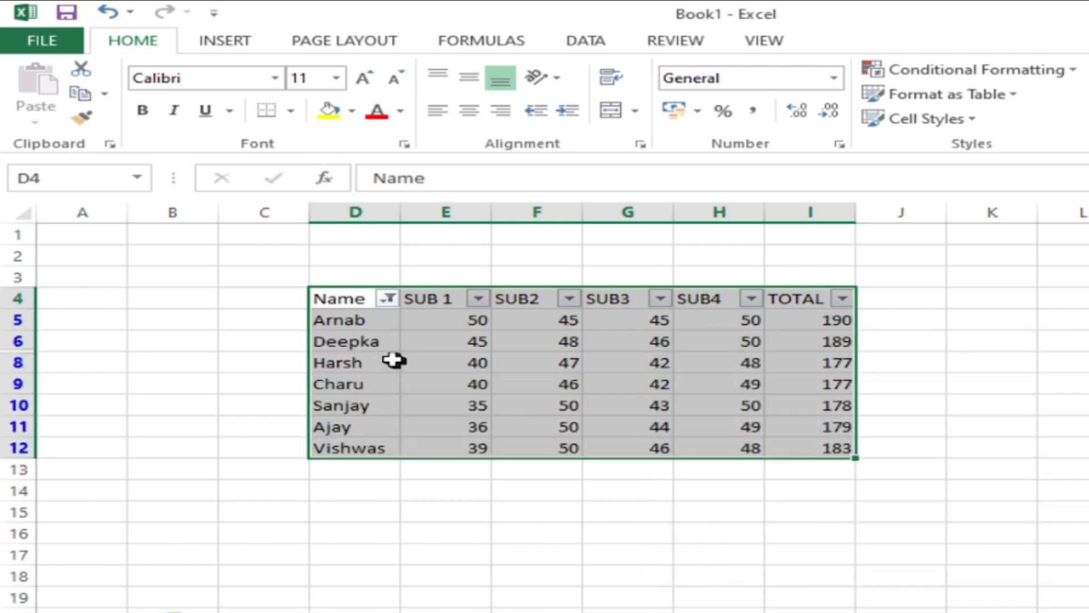
# Select the student rows below the header and filter the Name column to names that begin with "H"
pyautogui.moveTo(338, 321); pyautogui.dragTo(760, 445)
pyautogui.click(387, 299)
pyautogui.moveTo(301, 454)
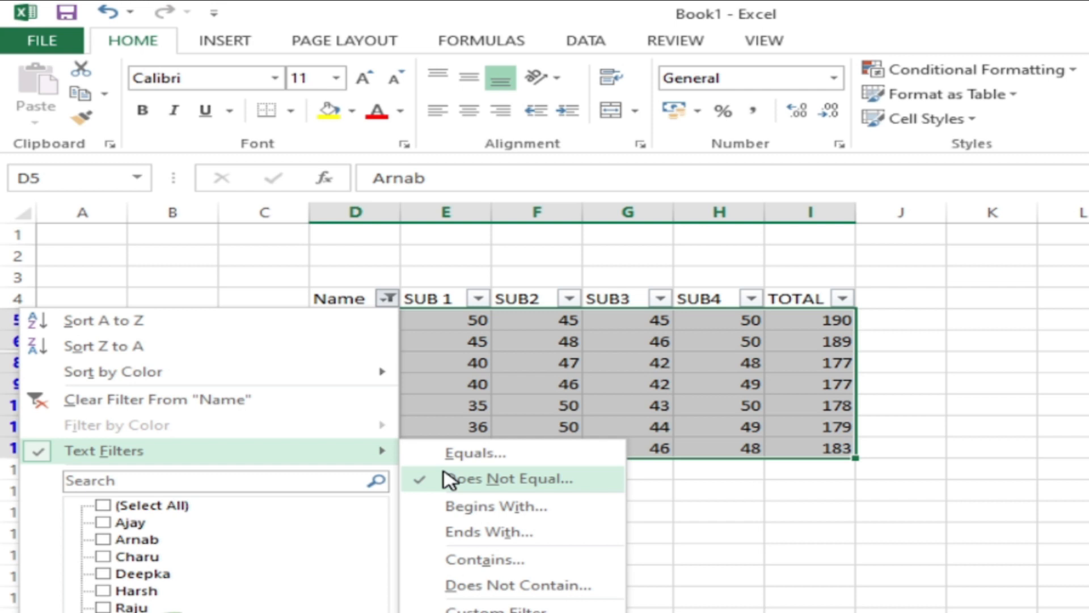
pyautogui.click(491, 503)
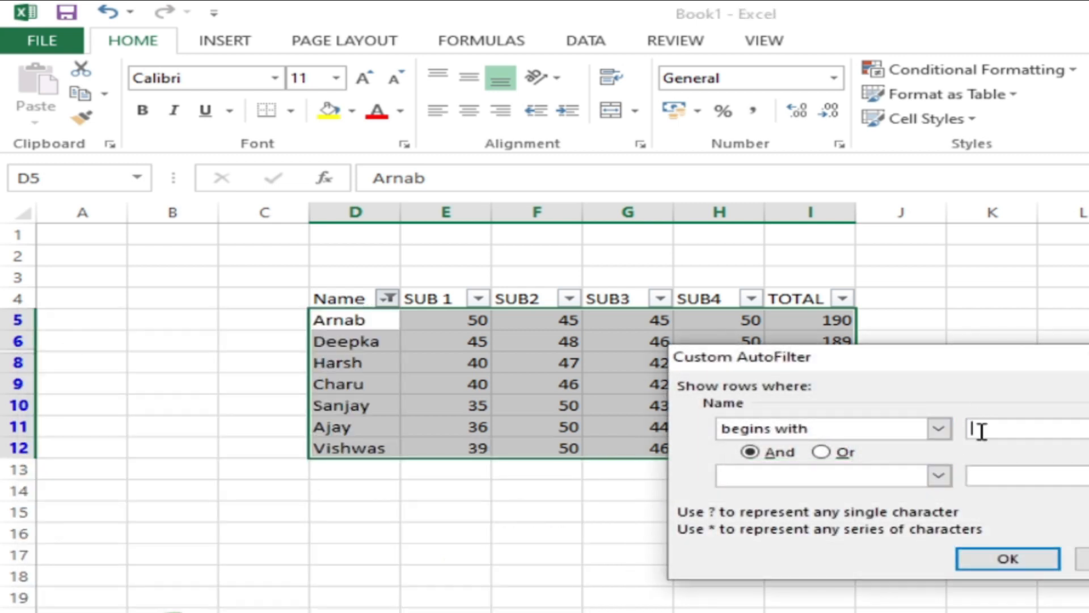
pyautogui.write('H')
pyautogui.click(1031, 560)
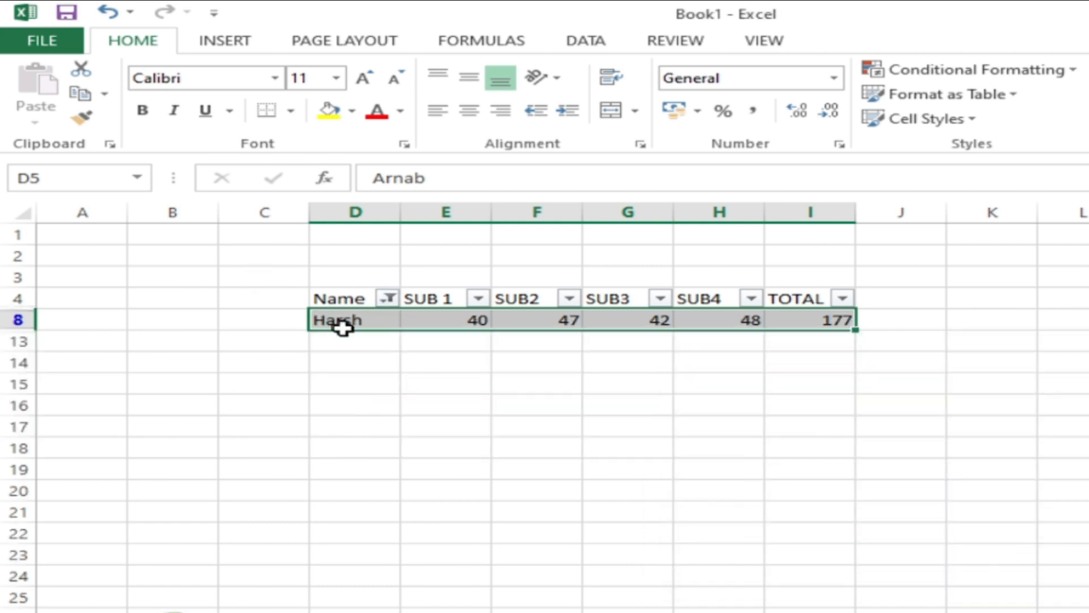
# Replace the Name column's begins with condition with an ends with text filter and apply it
pyautogui.click(388, 299)
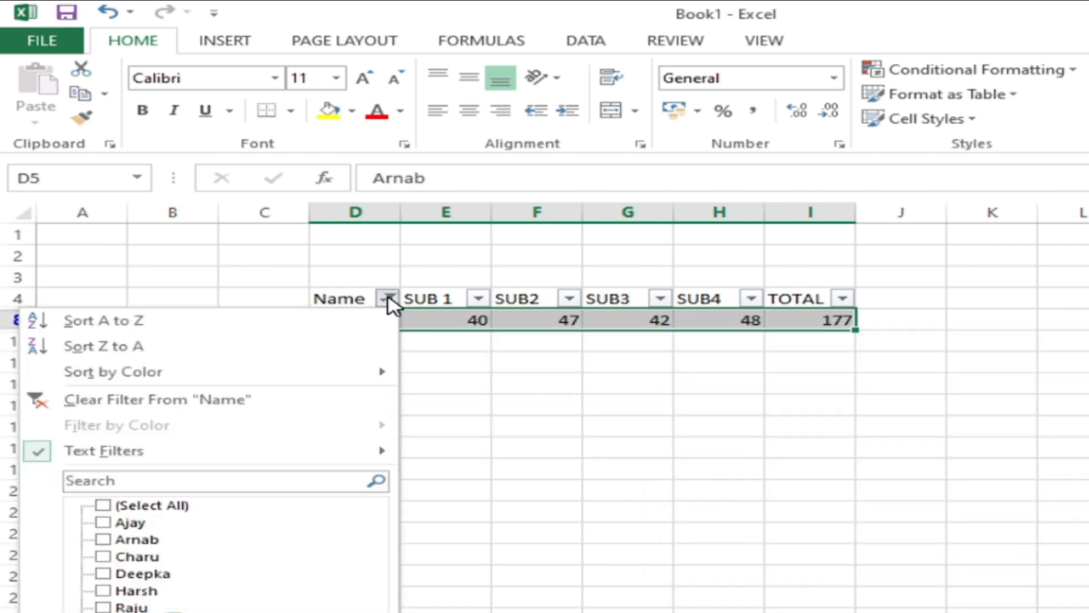
pyautogui.moveTo(377, 452)
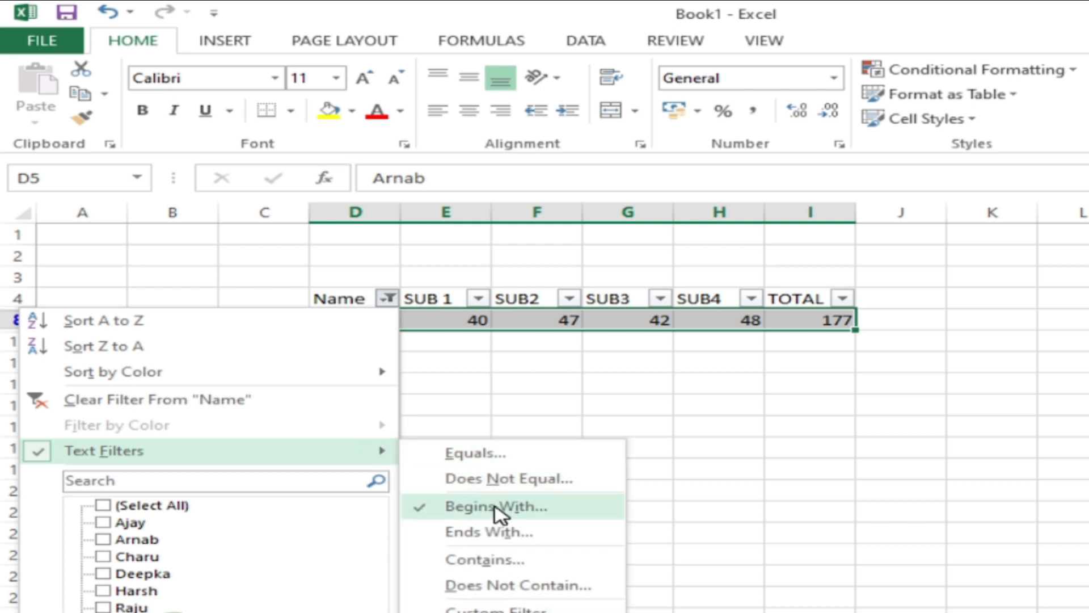
pyautogui.click(492, 532)
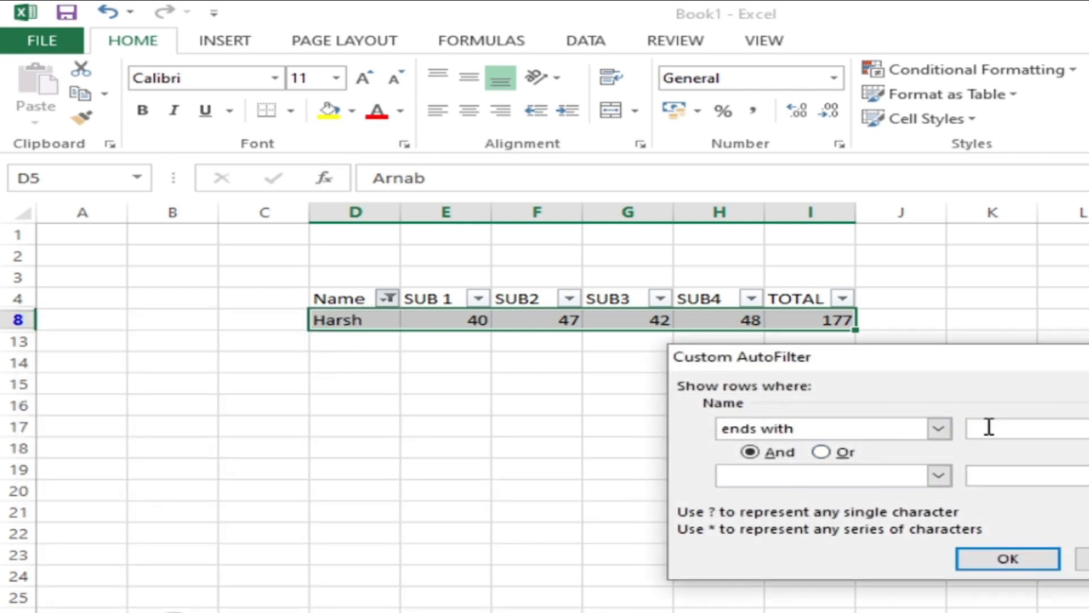
pyautogui.click(1018, 559)
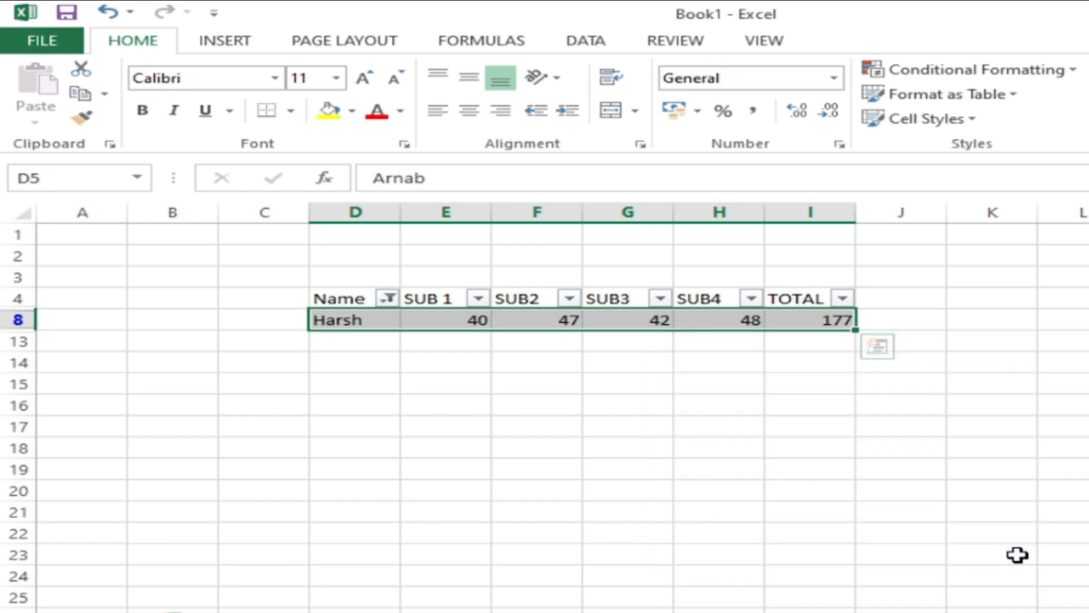
# Change the ending letter in the Name column's ends with filter, apply it, and highlight the matching student rows
pyautogui.click(388, 299)
pyautogui.moveTo(375, 452)
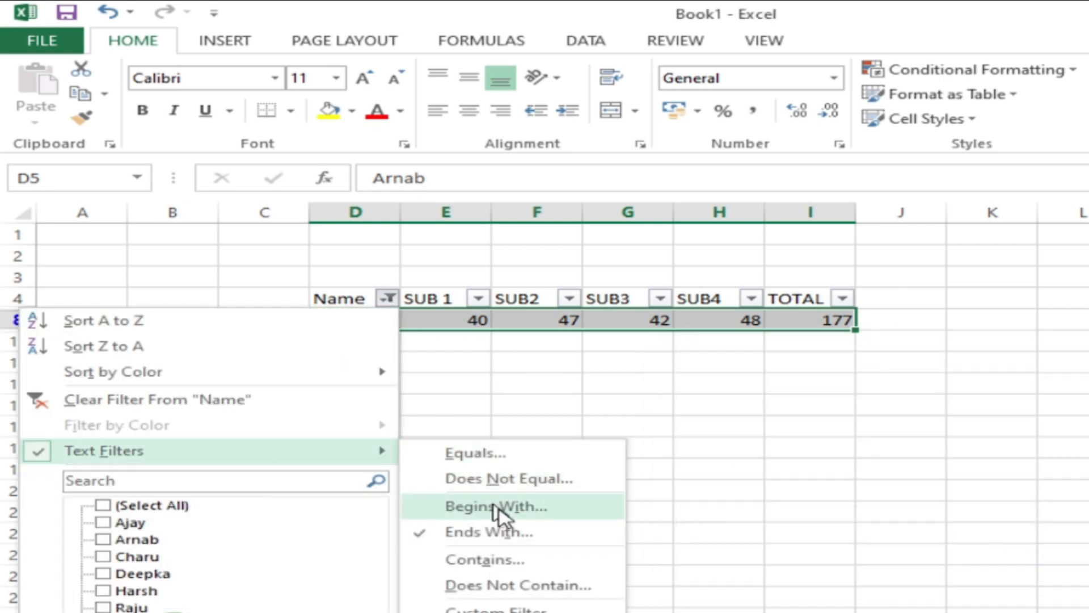
pyautogui.click(514, 533)
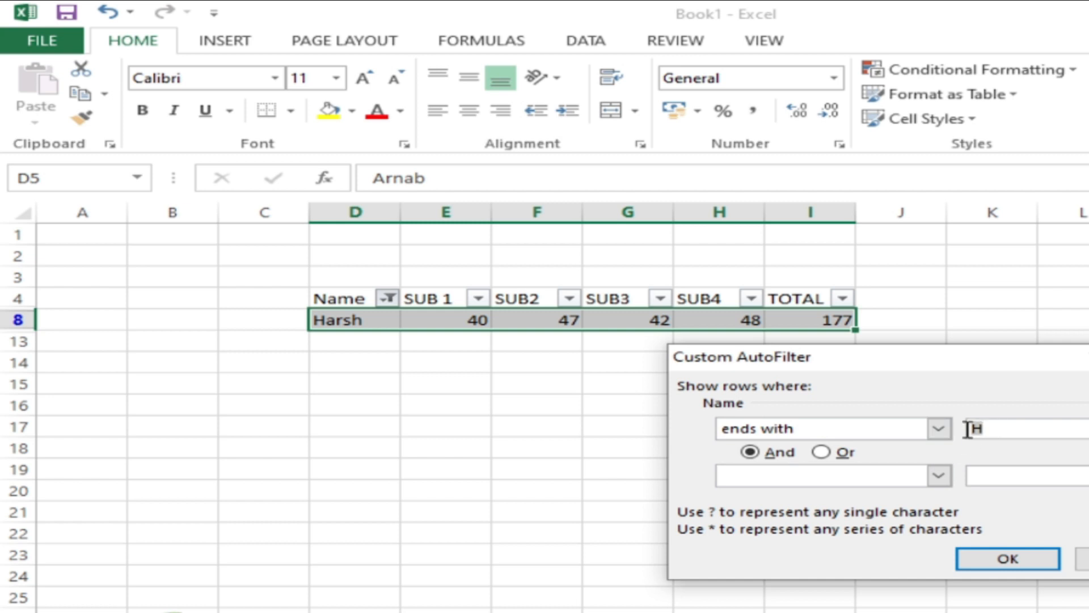
pyautogui.click(1001, 560)
pyautogui.click(411, 367)
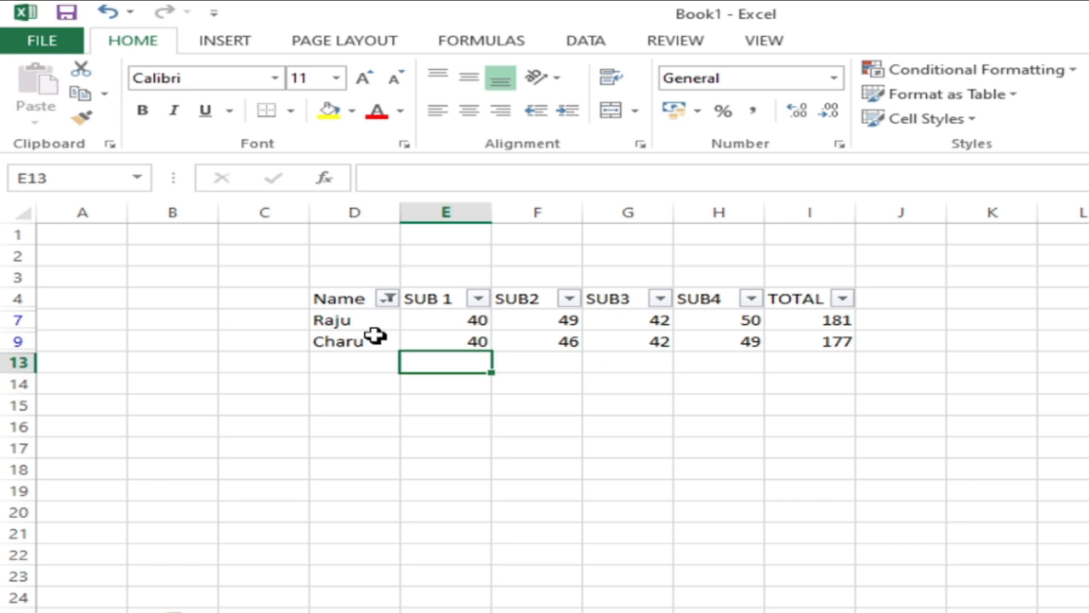
pyautogui.moveTo(374, 324); pyautogui.dragTo(816, 340)
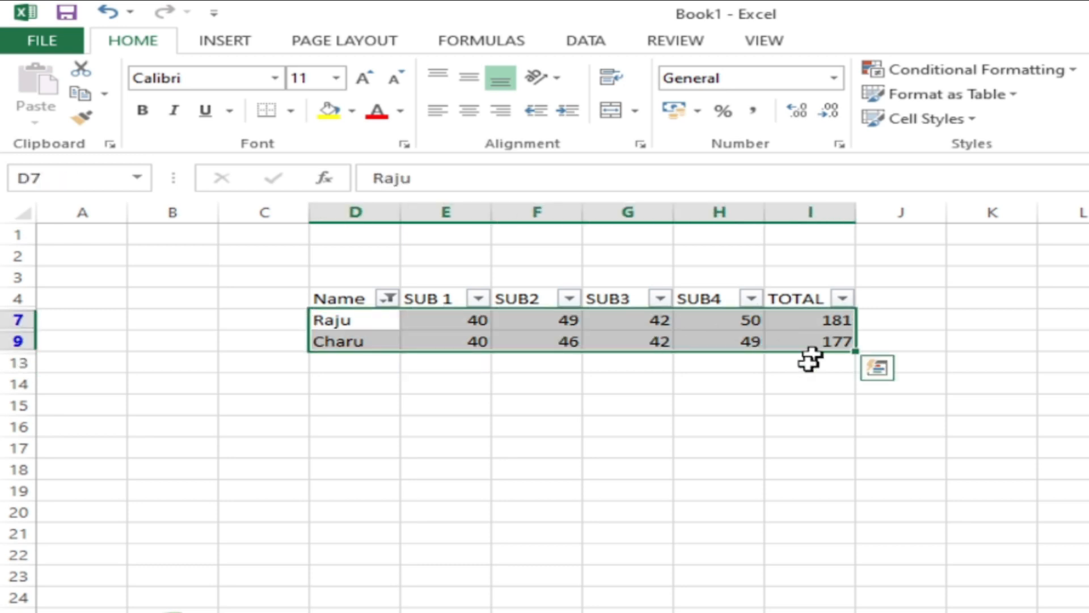
pyautogui.click(805, 405)
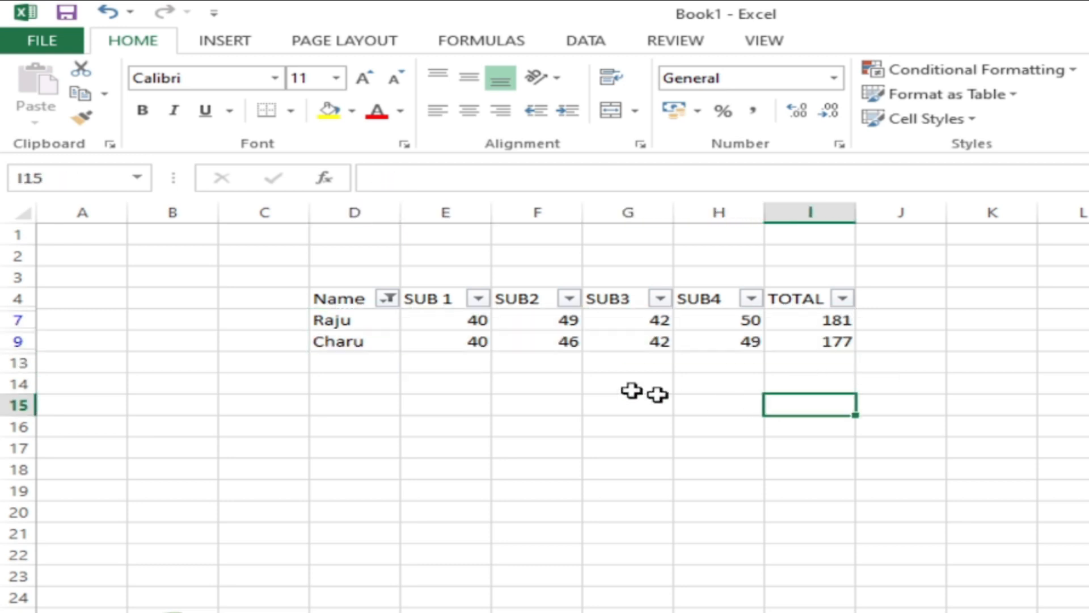
# Filter the Name column with a contains condition for names that include "A"
pyautogui.click(389, 300)
pyautogui.moveTo(316, 451)
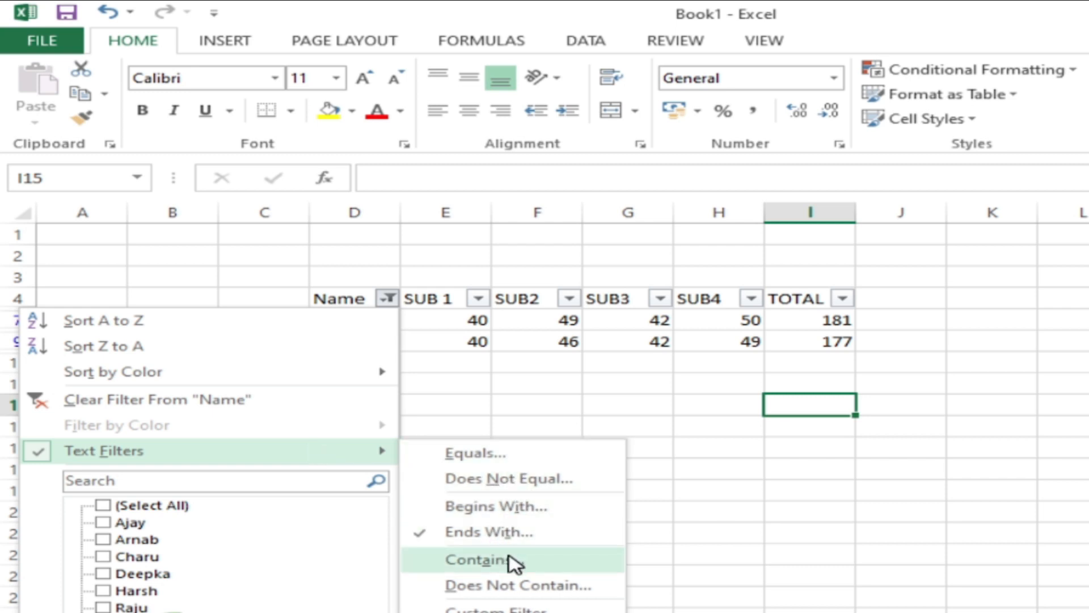
pyautogui.click(476, 559)
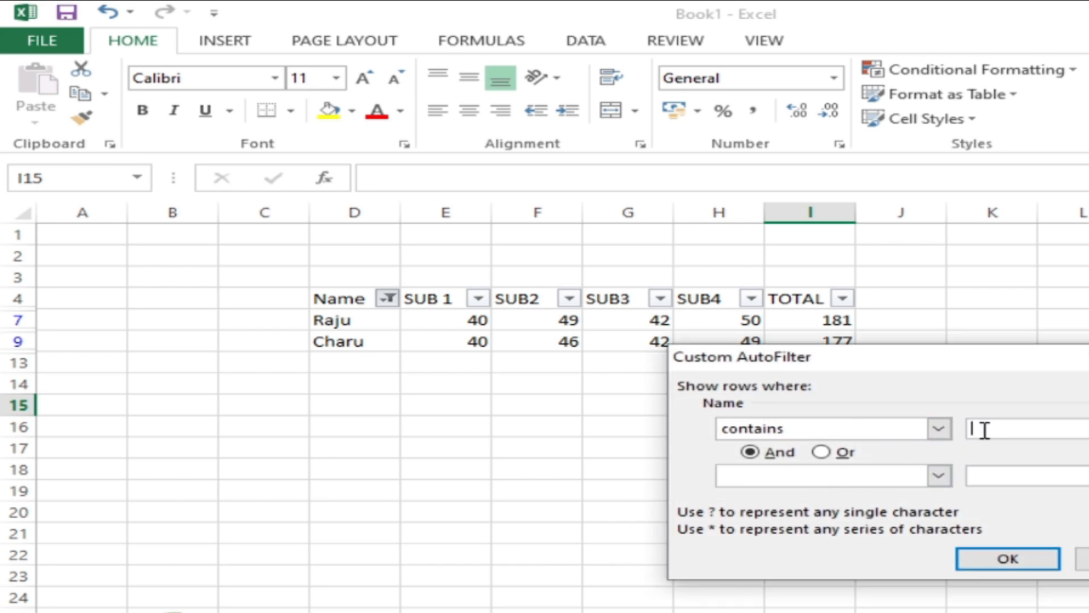
pyautogui.click(994, 553)
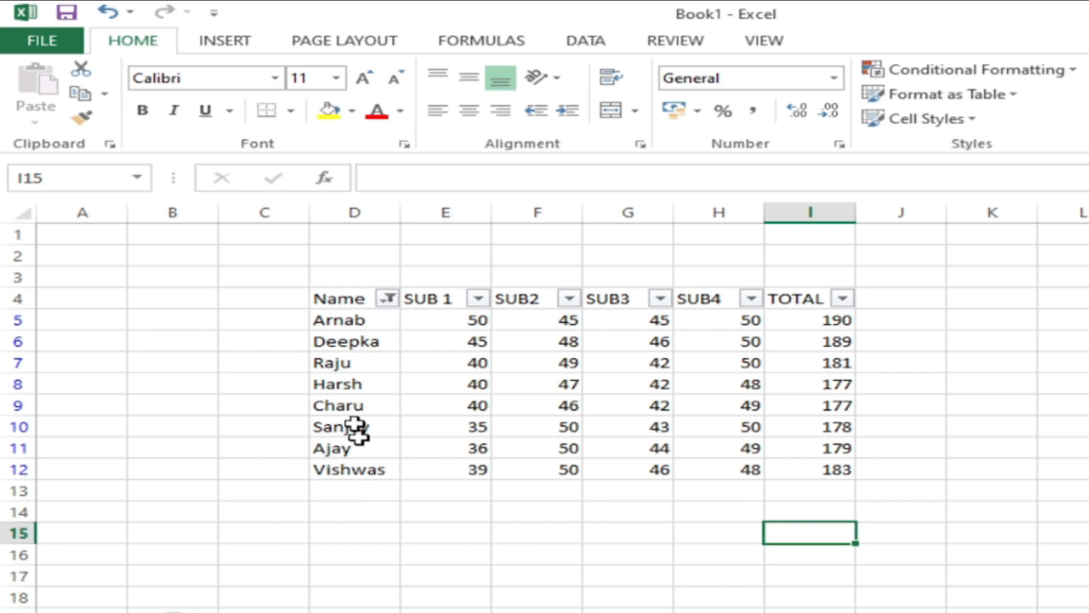
# Examine each name in the filtered Name column, from row 5 down to row 12, for the letter A
pyautogui.click(338, 328)
pyautogui.click(360, 341)
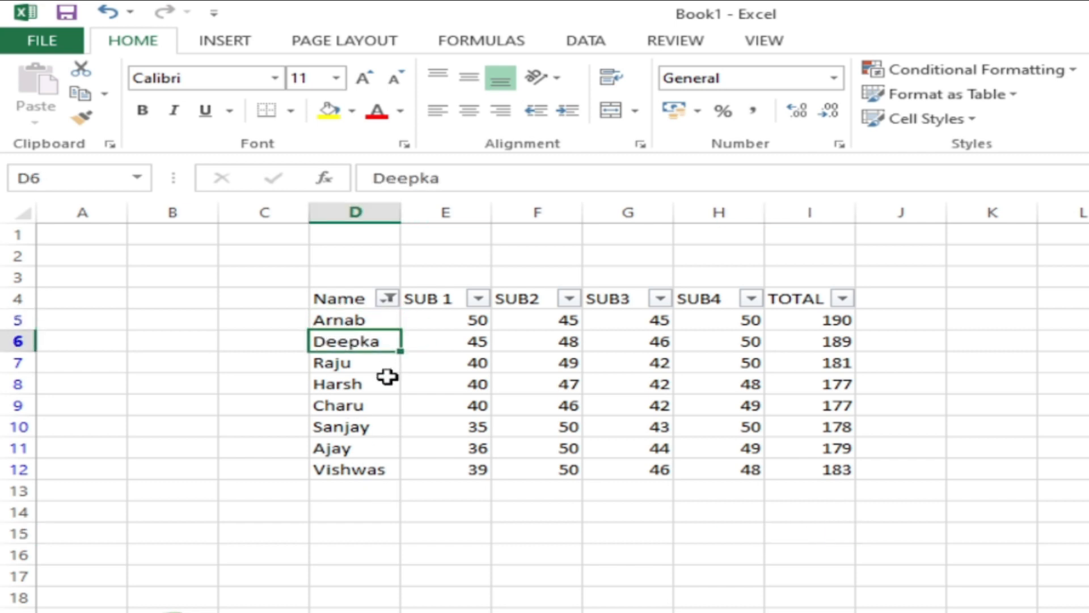
pyautogui.click(377, 361)
pyautogui.click(376, 384)
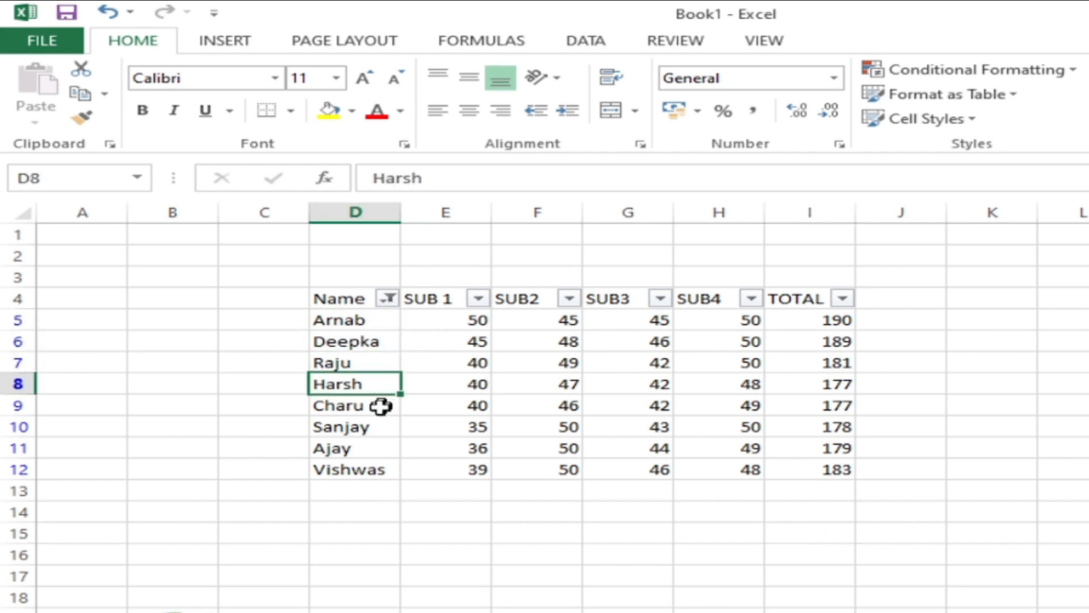
pyautogui.click(377, 410)
pyautogui.click(380, 430)
pyautogui.click(379, 454)
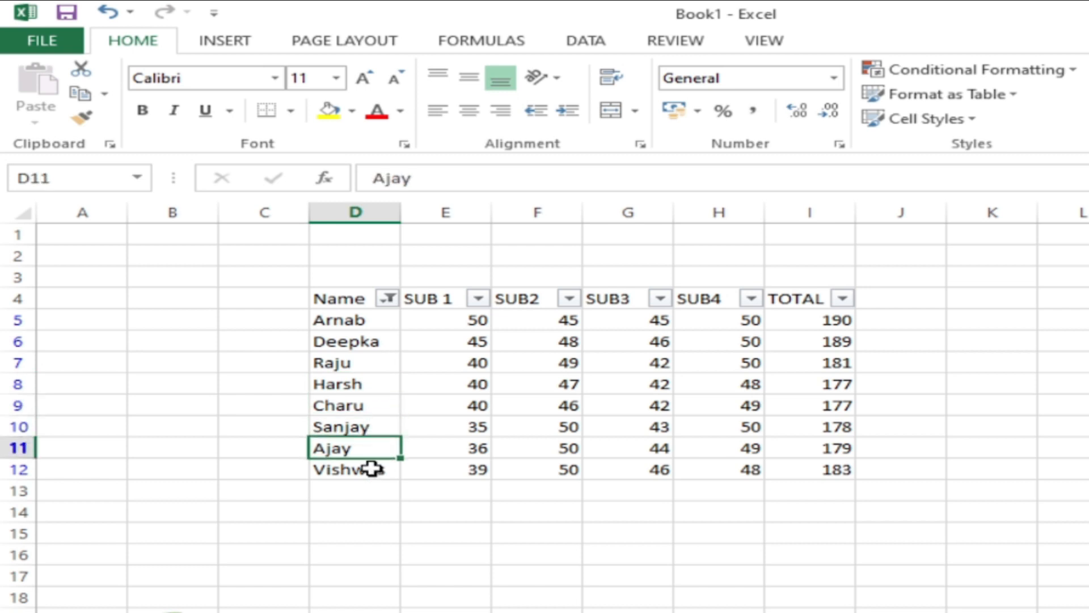
pyautogui.click(367, 466)
# Change the Name column's filter to names that contain "H" and highlight the matching student rows
pyautogui.click(387, 299)
pyautogui.moveTo(298, 452)
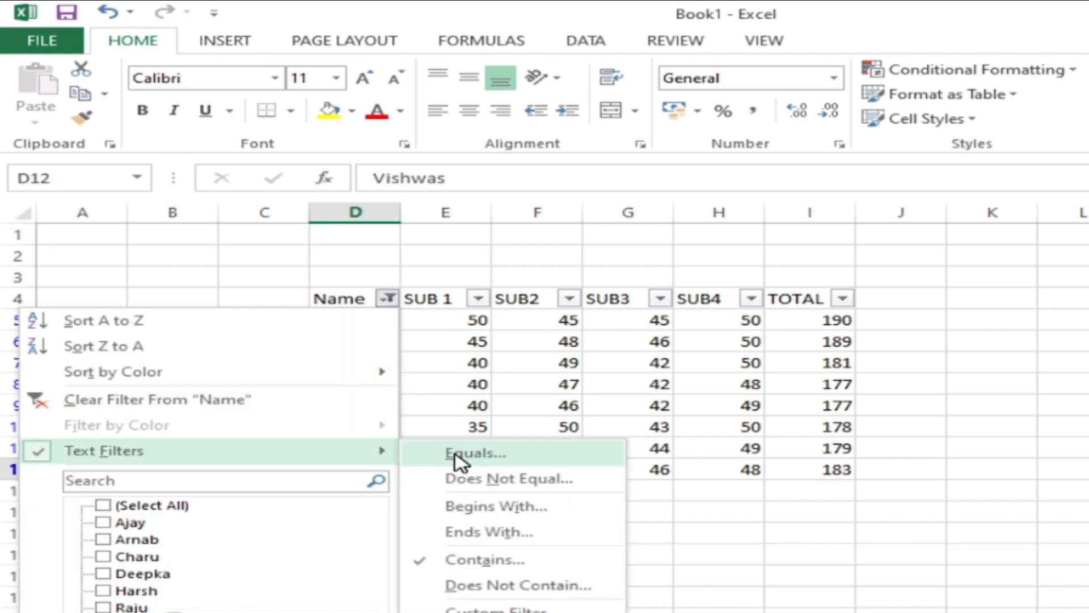
pyautogui.click(514, 491)
pyautogui.write('A')
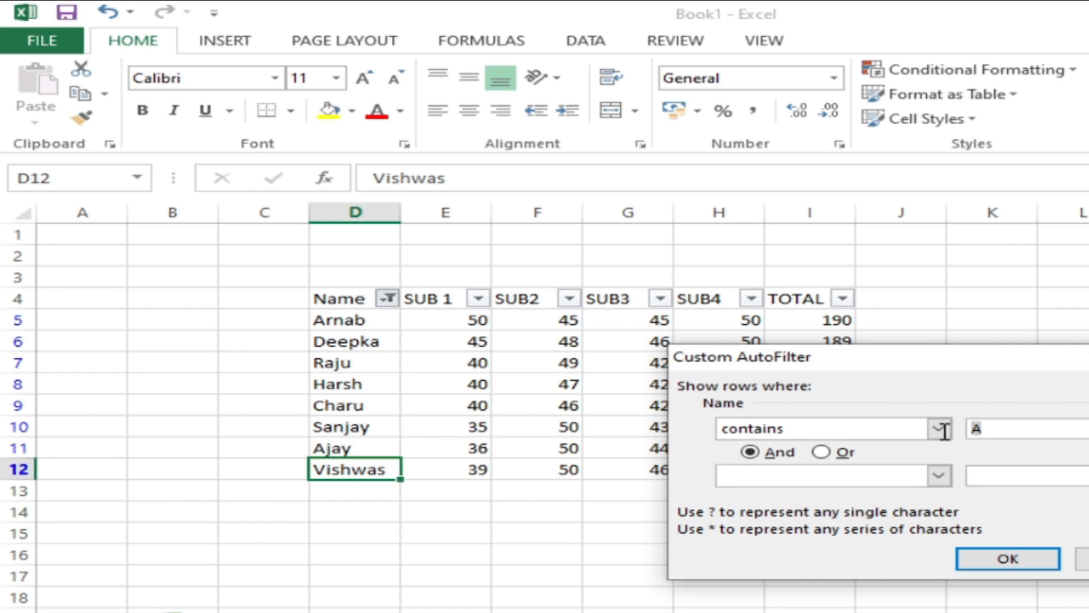
pyautogui.write('H')
pyautogui.click(1020, 557)
pyautogui.click(375, 403)
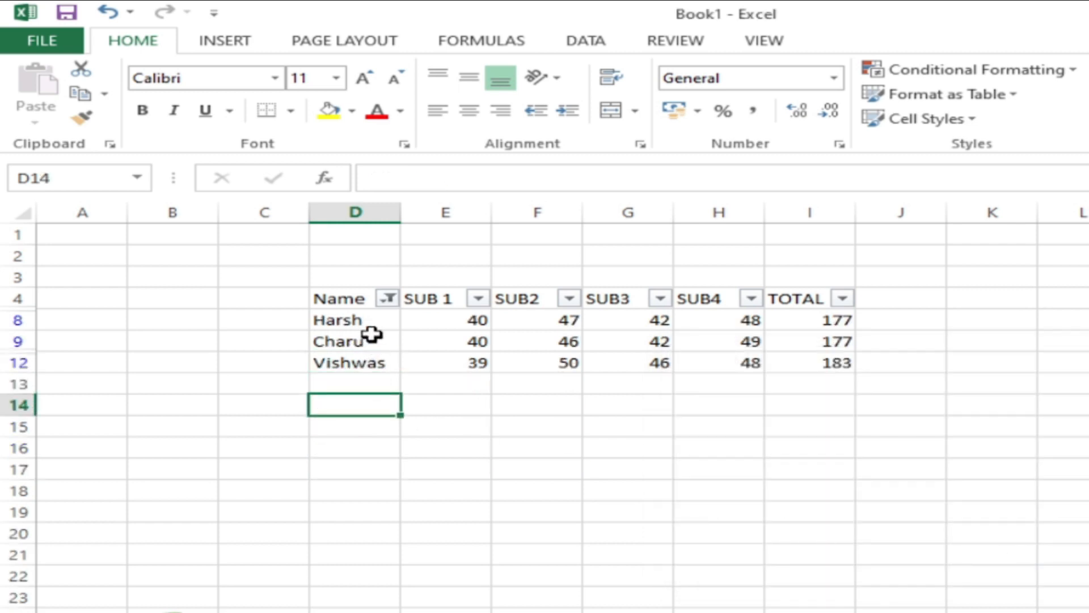
pyautogui.moveTo(372, 323); pyautogui.dragTo(791, 366)
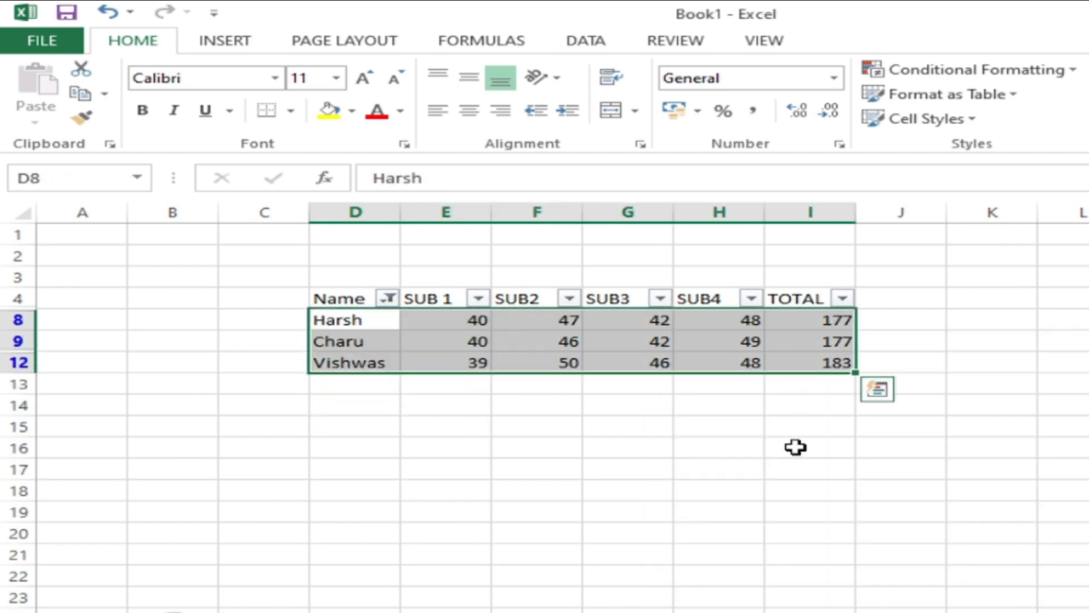
pyautogui.click(794, 445)
pyautogui.click(390, 301)
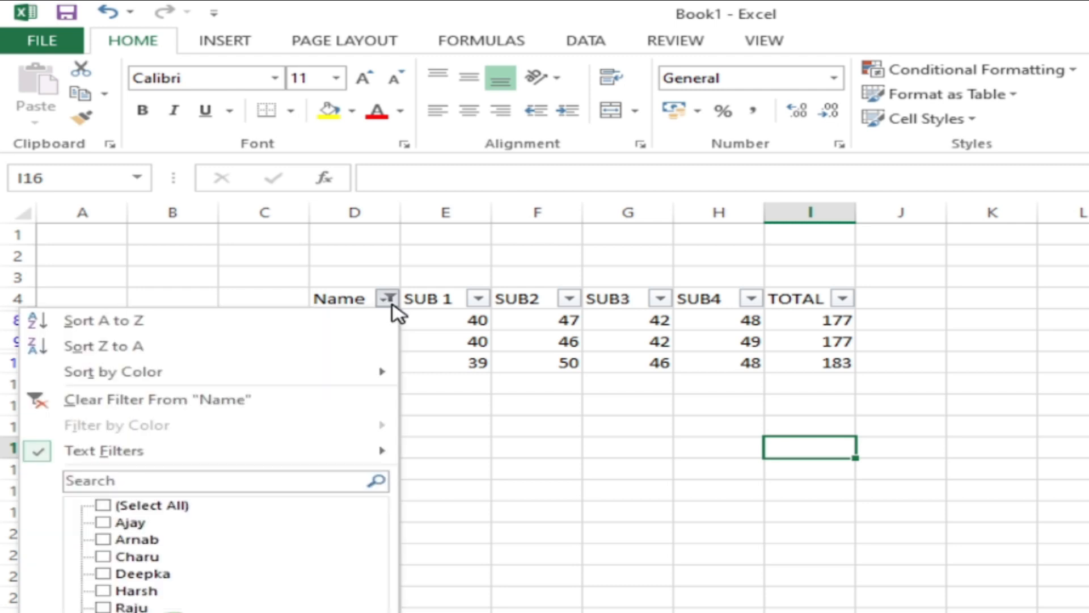
pyautogui.moveTo(326, 452)
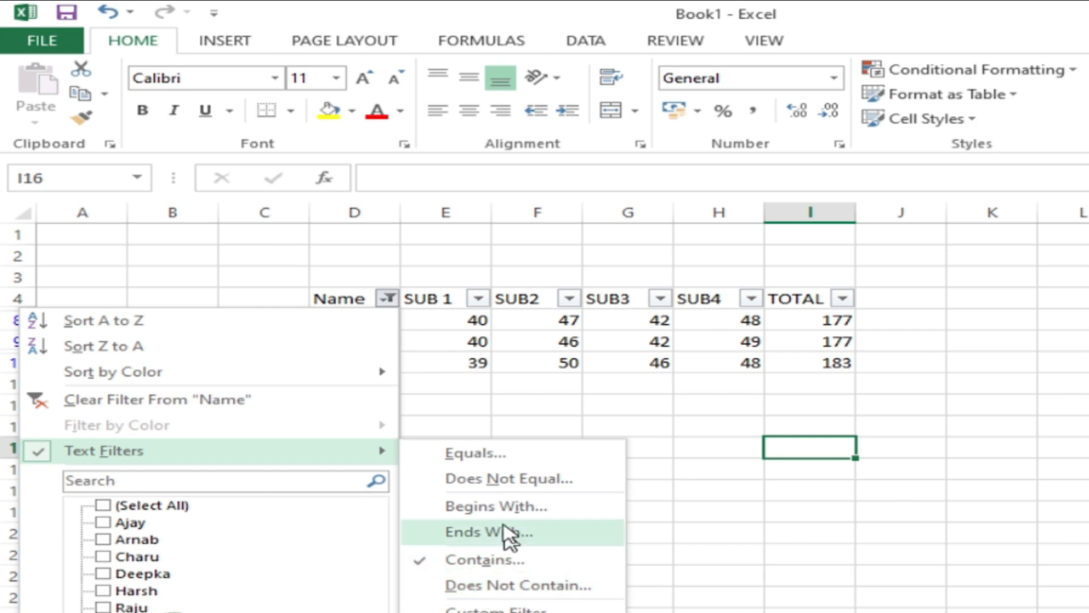
pyautogui.click(717, 525)
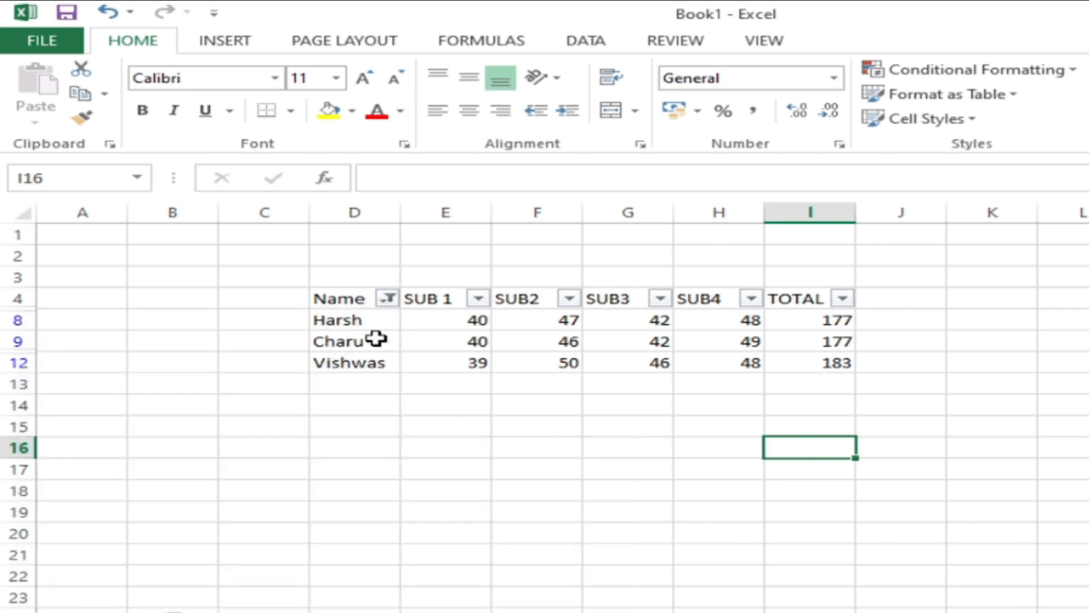
# Remove the Name column's filter by reselecting all names
pyautogui.click(386, 301)
pyautogui.click(121, 506)
pyautogui.press('Return')
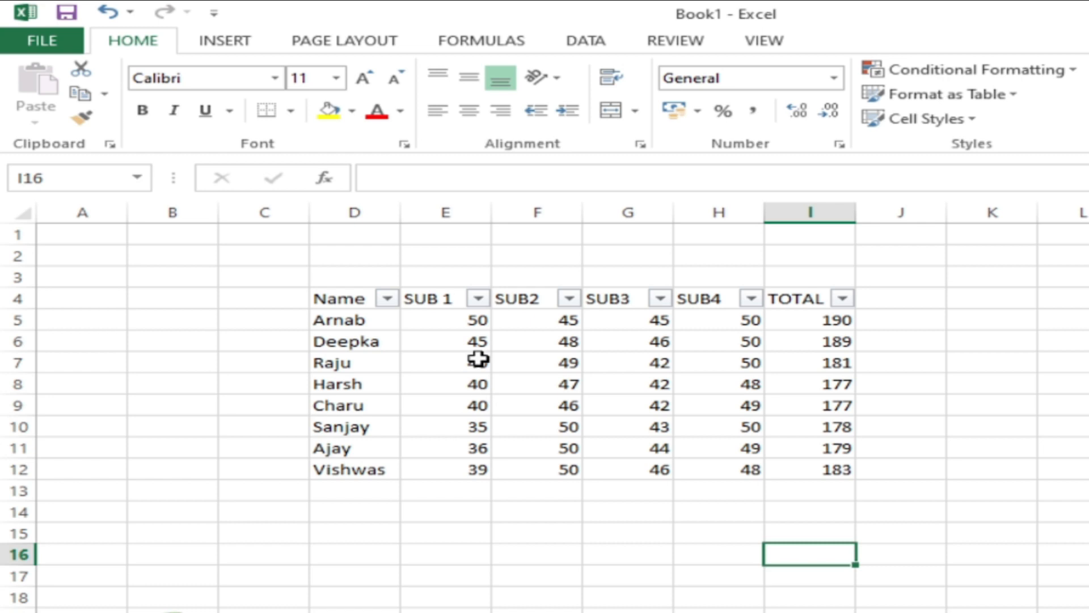
# Filter the SUB 1 column with an equals number condition of 40
pyautogui.click(479, 299)
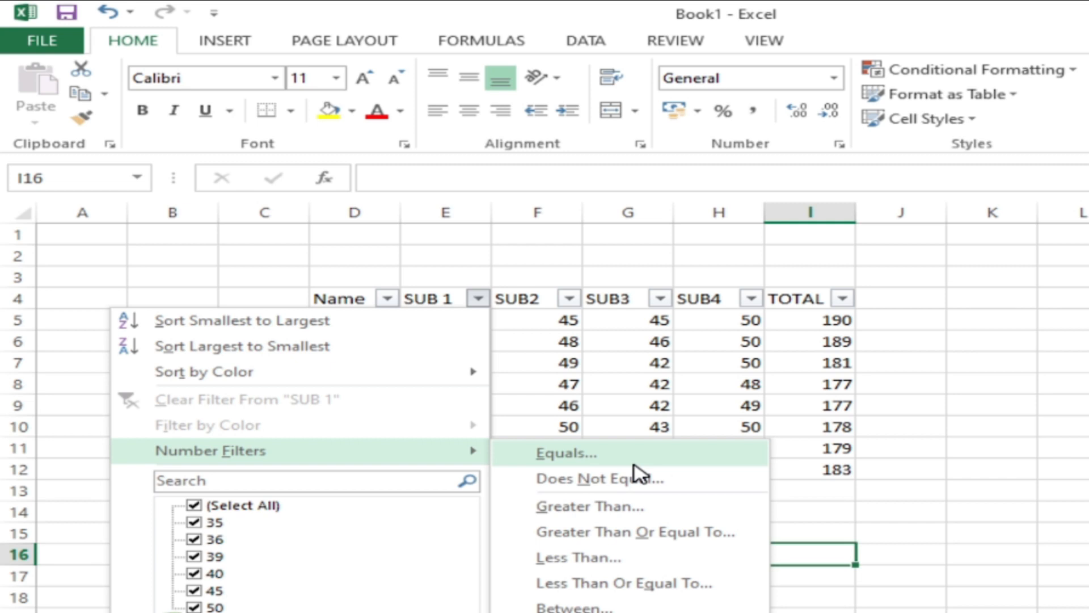
pyautogui.click(594, 457)
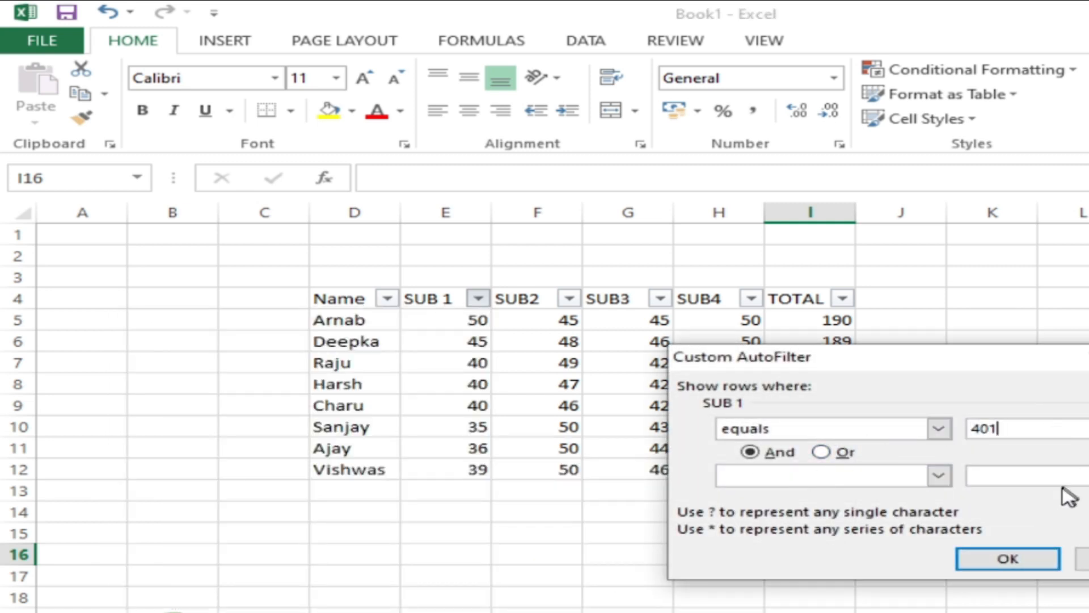
pyautogui.click(1043, 558)
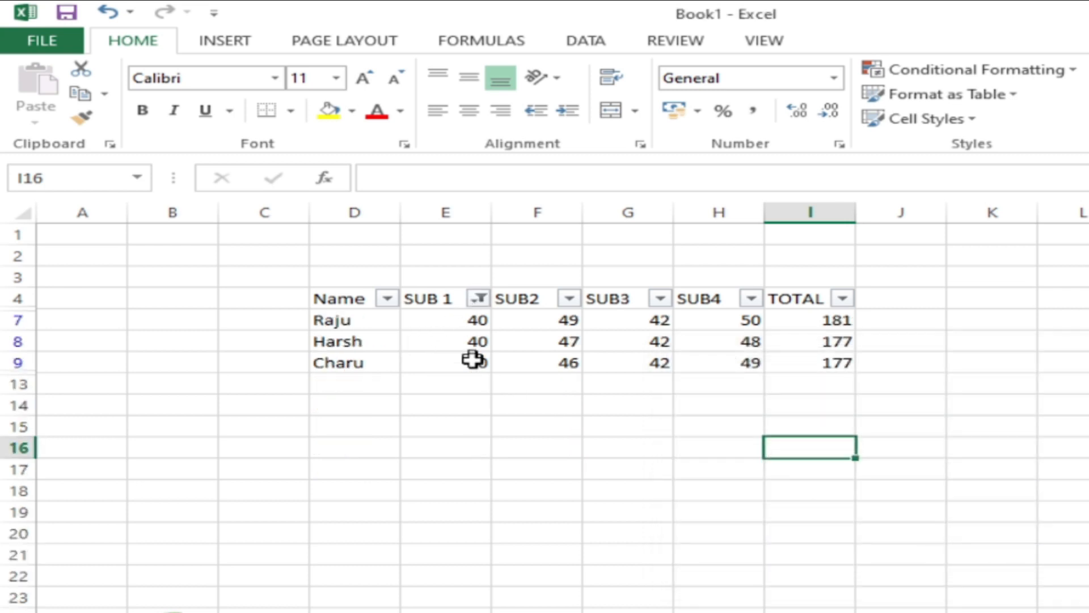
# Replace the SUB 1 column's filter with a does not equal condition of 40
pyautogui.click(481, 300)
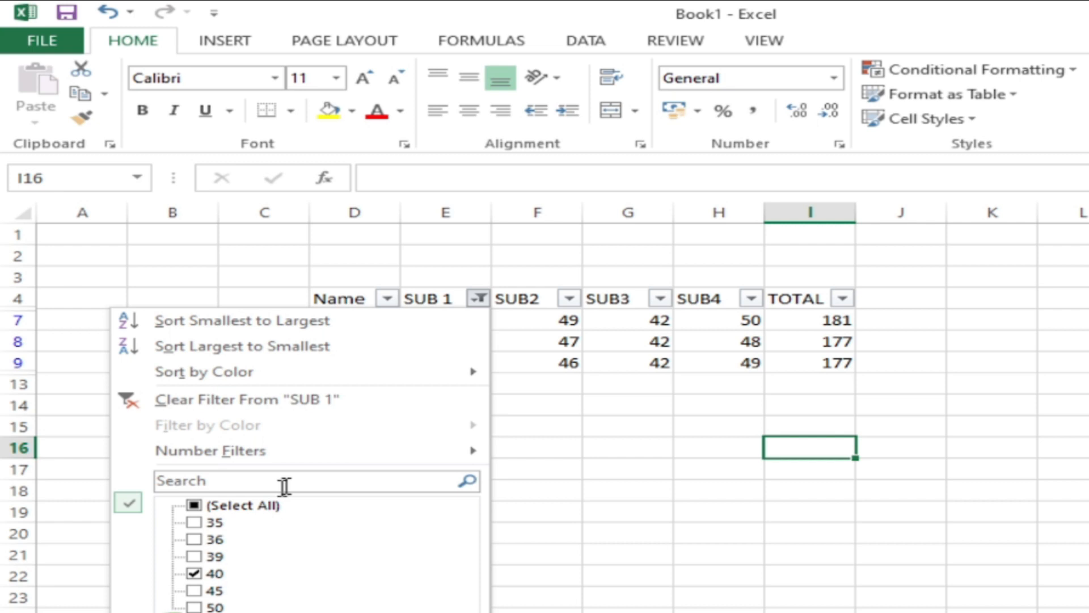
pyautogui.click(577, 479)
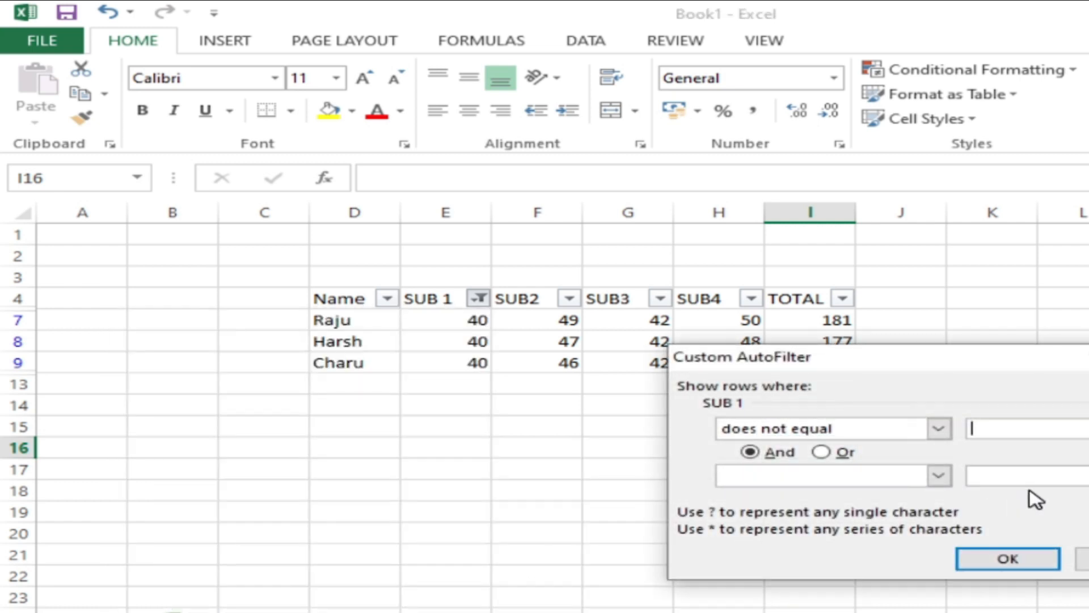
pyautogui.write('40')
pyautogui.click(1008, 557)
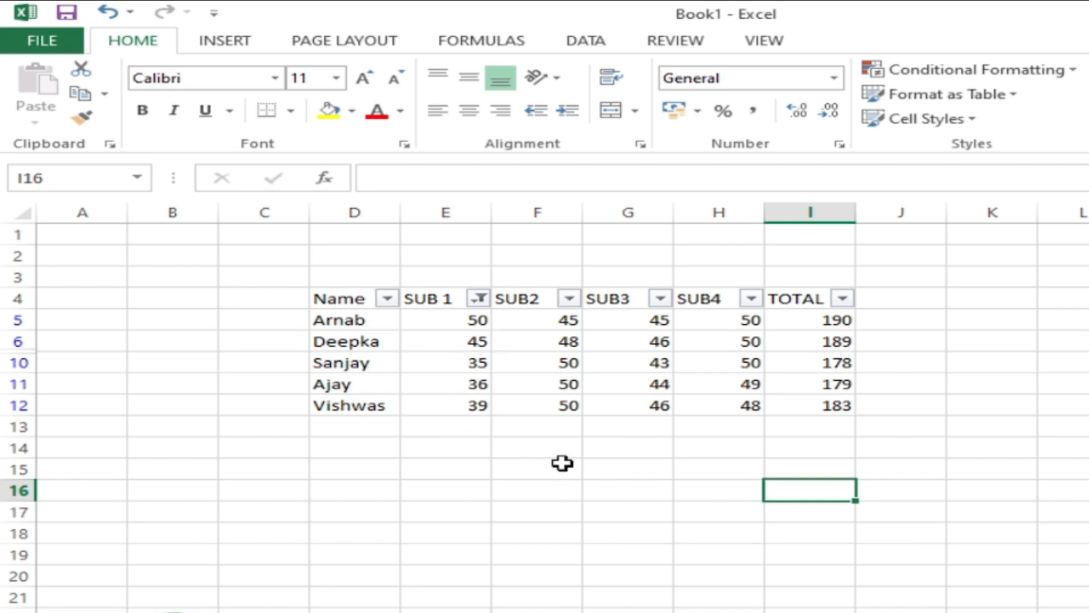
# Filter the SUB 1 column to marks greater than 35
pyautogui.click(478, 297)
pyautogui.moveTo(479, 452)
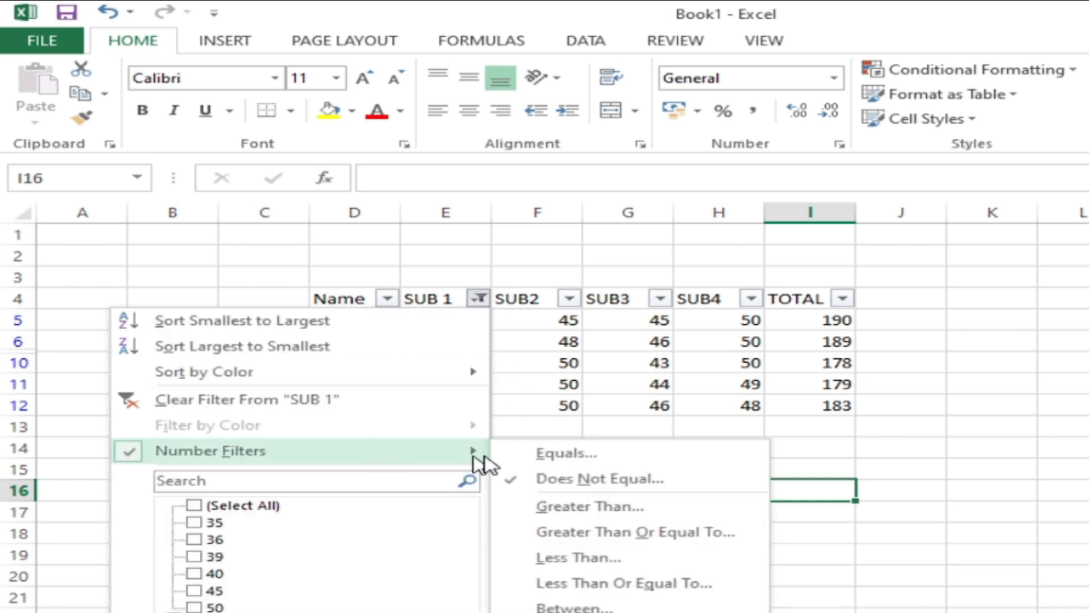
pyautogui.click(603, 509)
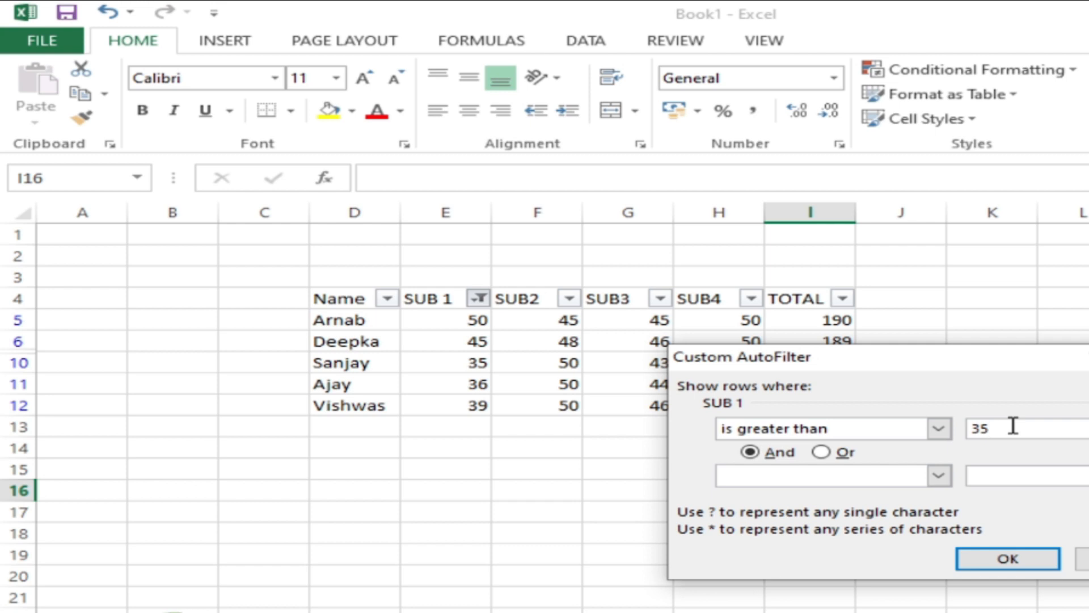
pyautogui.click(1031, 561)
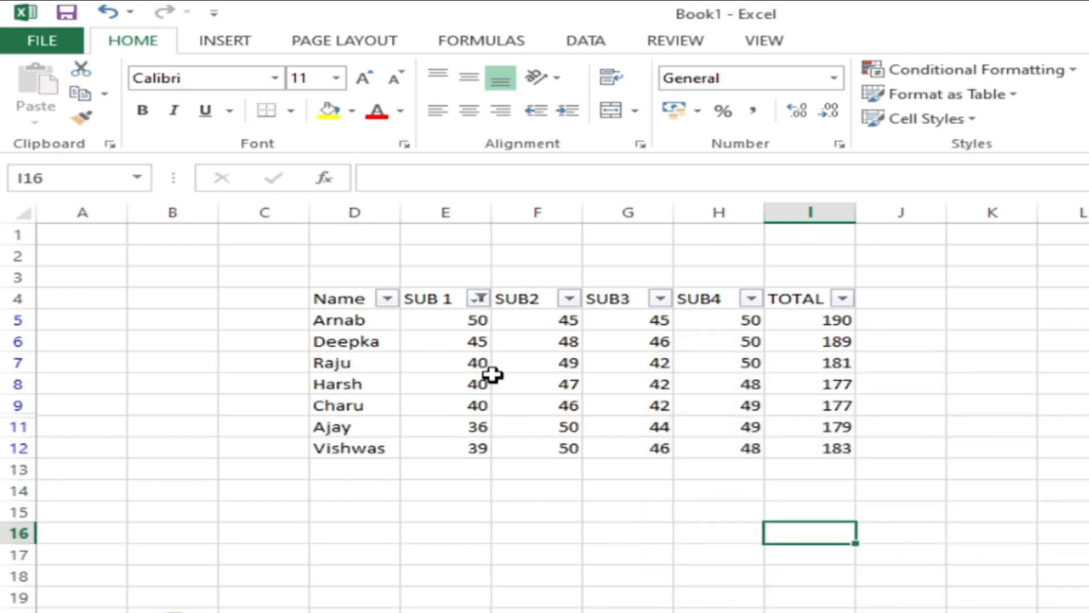
# Change the SUB 1 column's number filter to marks less than 35
pyautogui.click(478, 299)
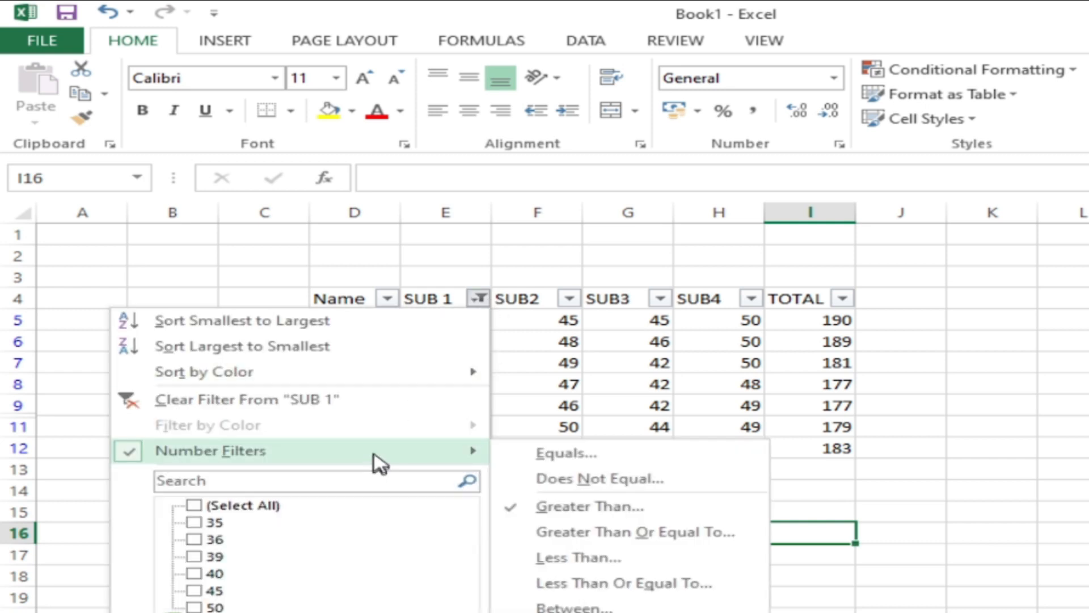
pyautogui.moveTo(395, 457)
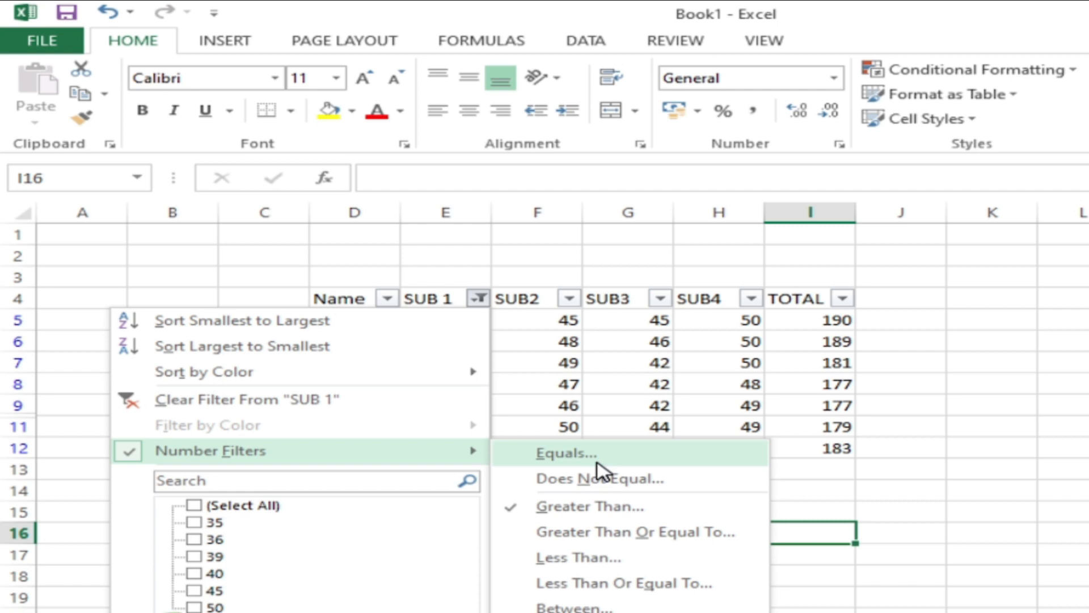
pyautogui.click(627, 554)
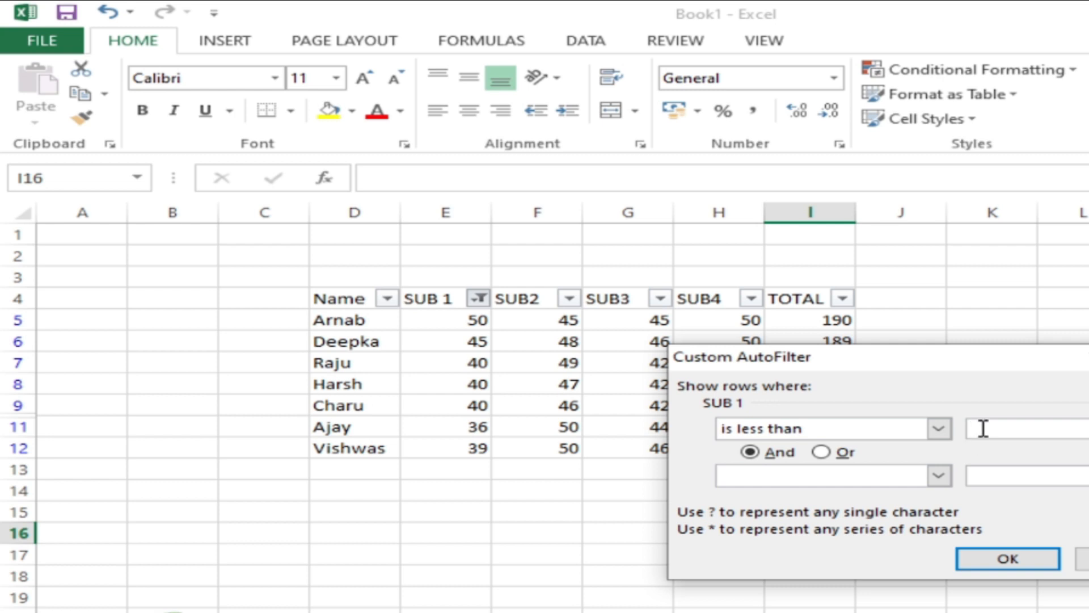
pyautogui.write('35')
pyautogui.click(977, 560)
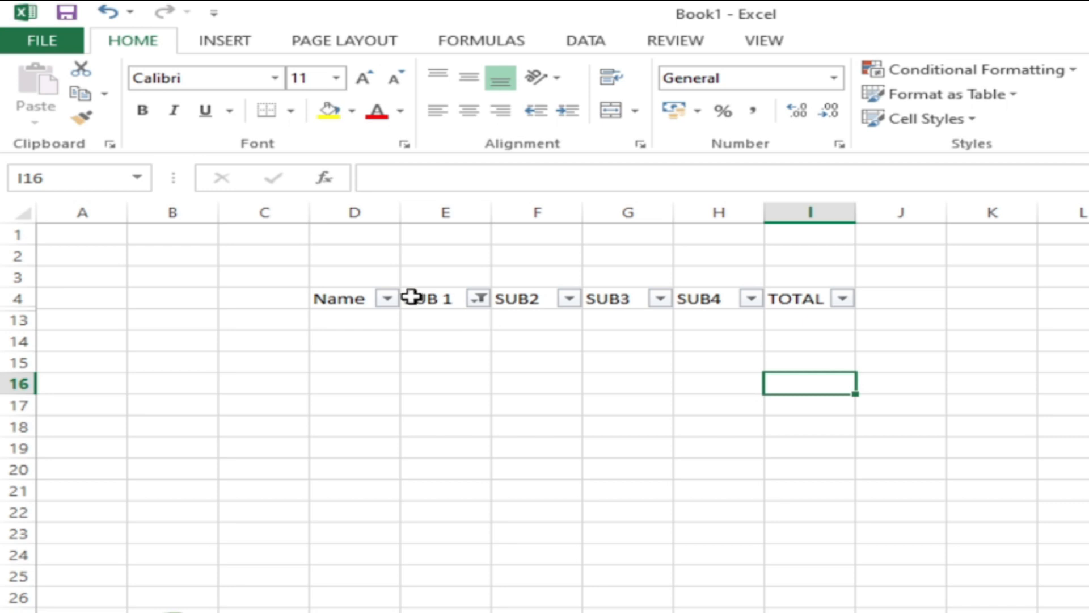
# Show all student rows again by reselecting every value in the SUB 1 column's filter
pyautogui.click(389, 301)
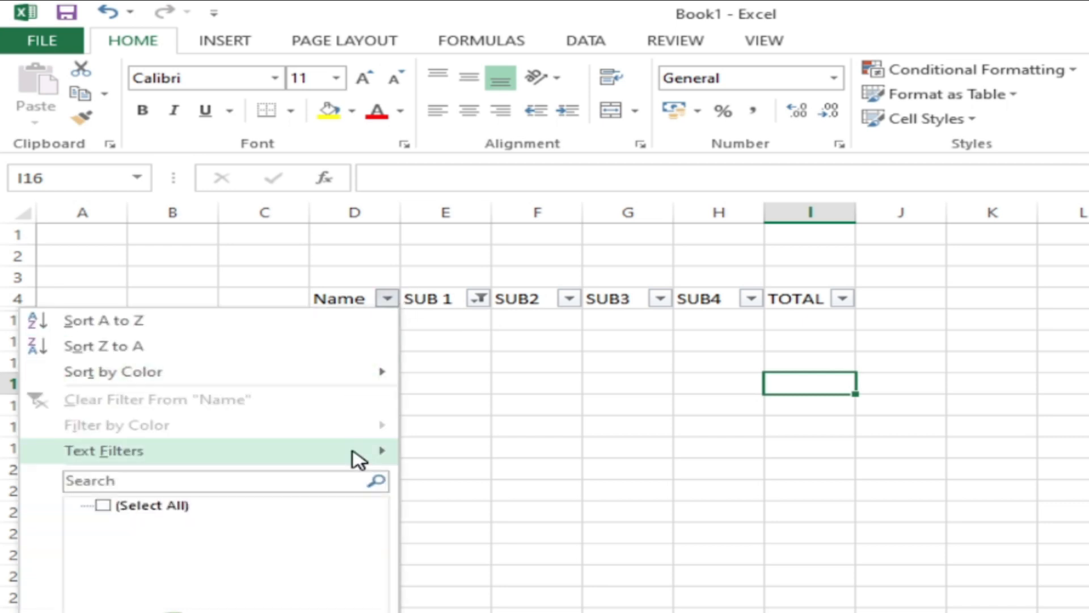
pyautogui.click(481, 301)
pyautogui.click(480, 300)
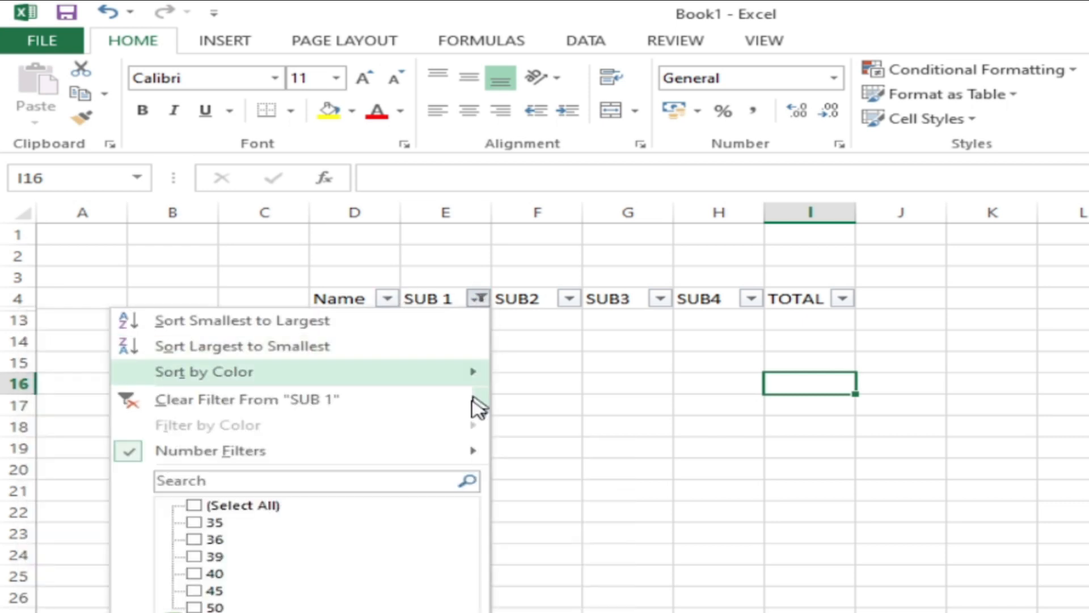
pyautogui.click(268, 505)
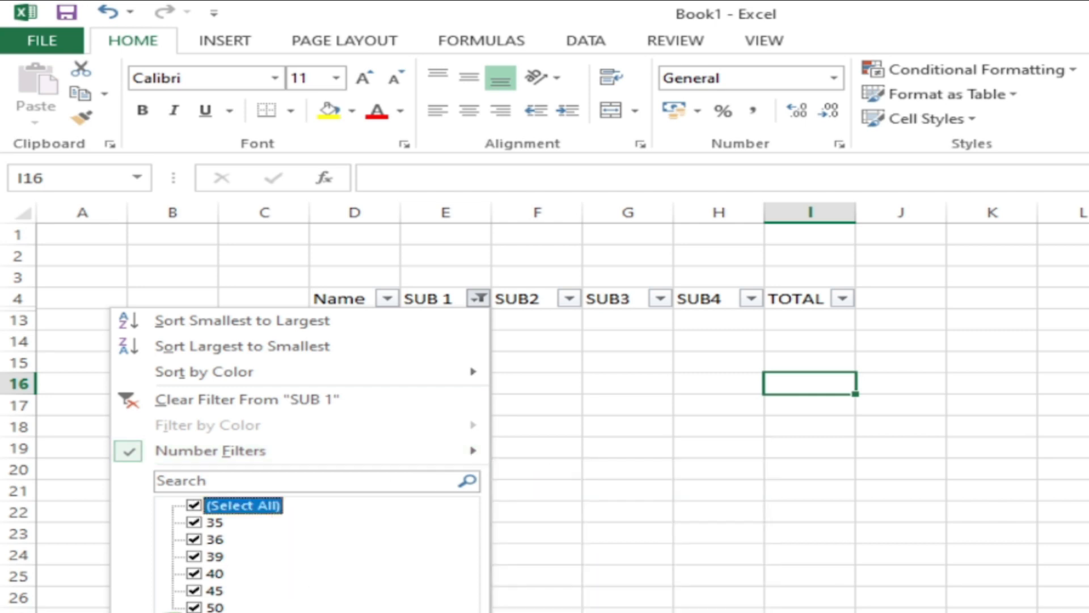
pyautogui.press('Return')
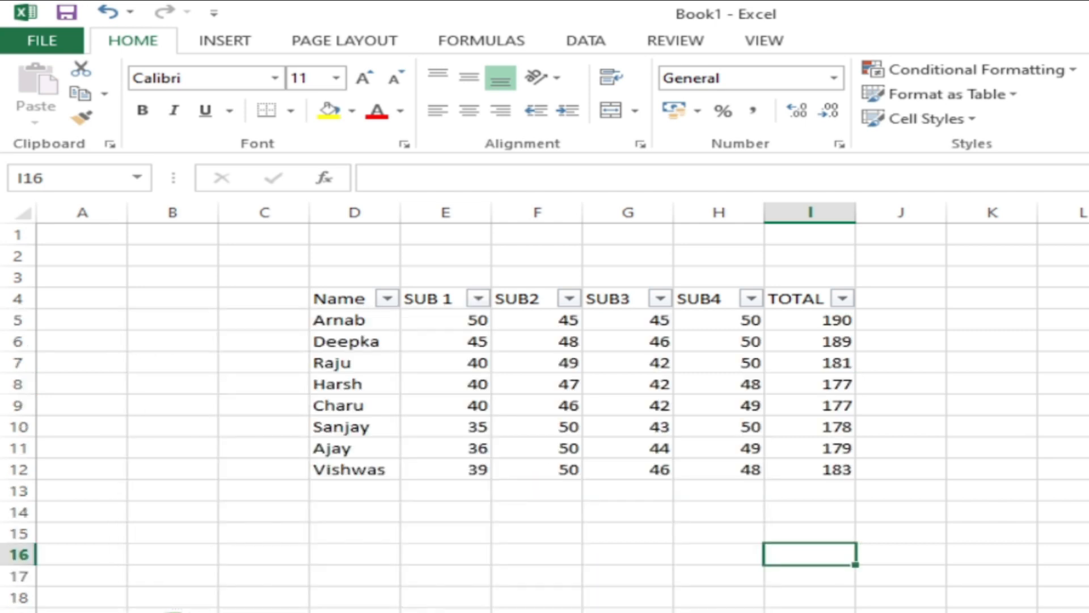
# Review the number filter conditions for SUB 1, the header row with its Filter command, and the text filter conditions for Name
pyautogui.click(480, 299)
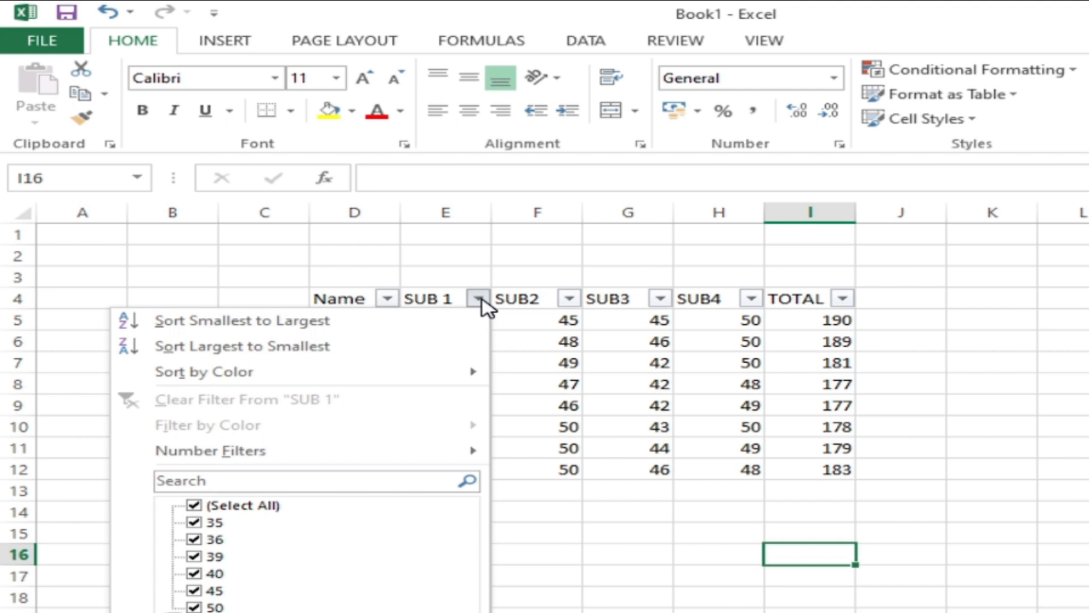
pyautogui.moveTo(468, 454)
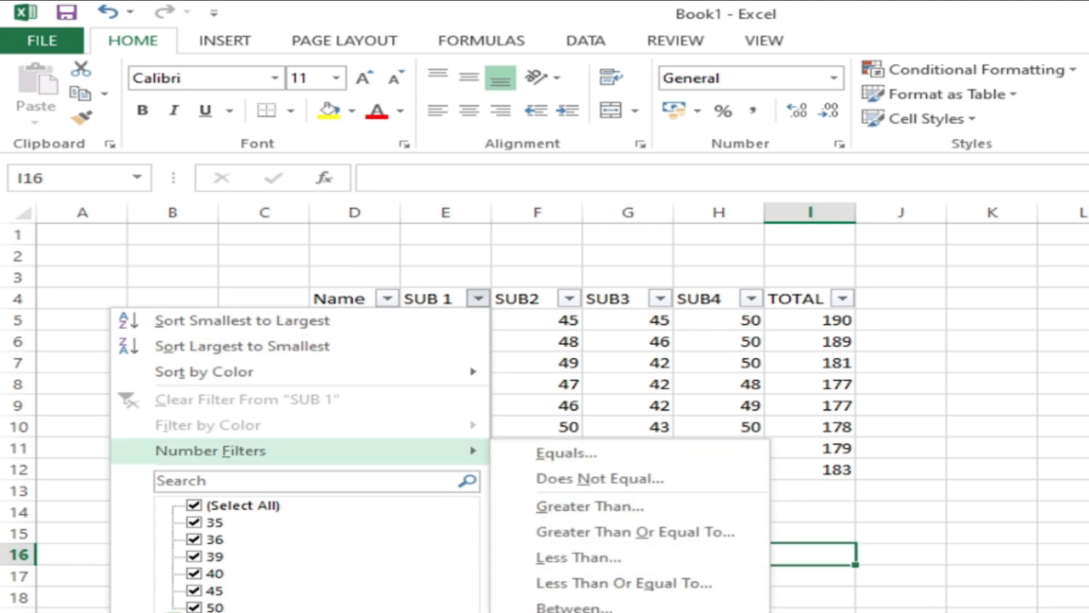
pyautogui.click(952, 556)
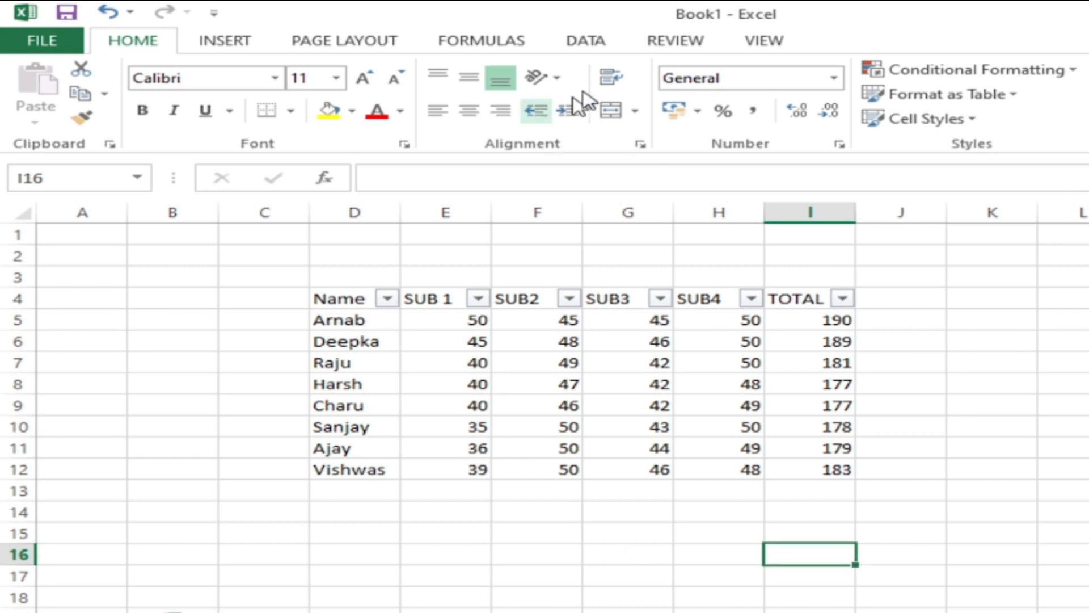
pyautogui.click(604, 45)
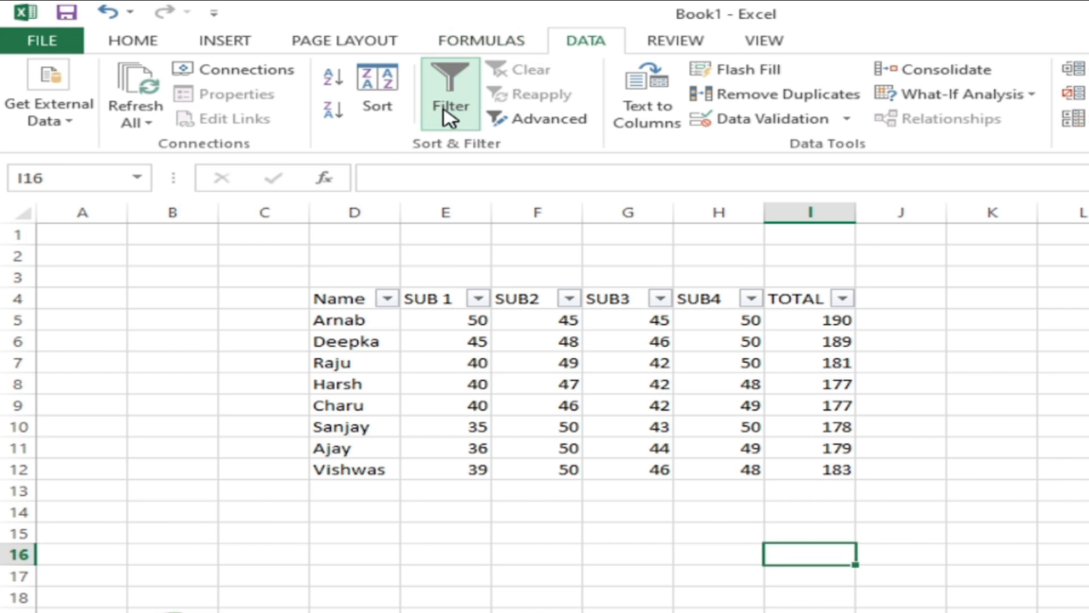
pyautogui.moveTo(327, 303); pyautogui.dragTo(811, 298)
pyautogui.click(994, 367)
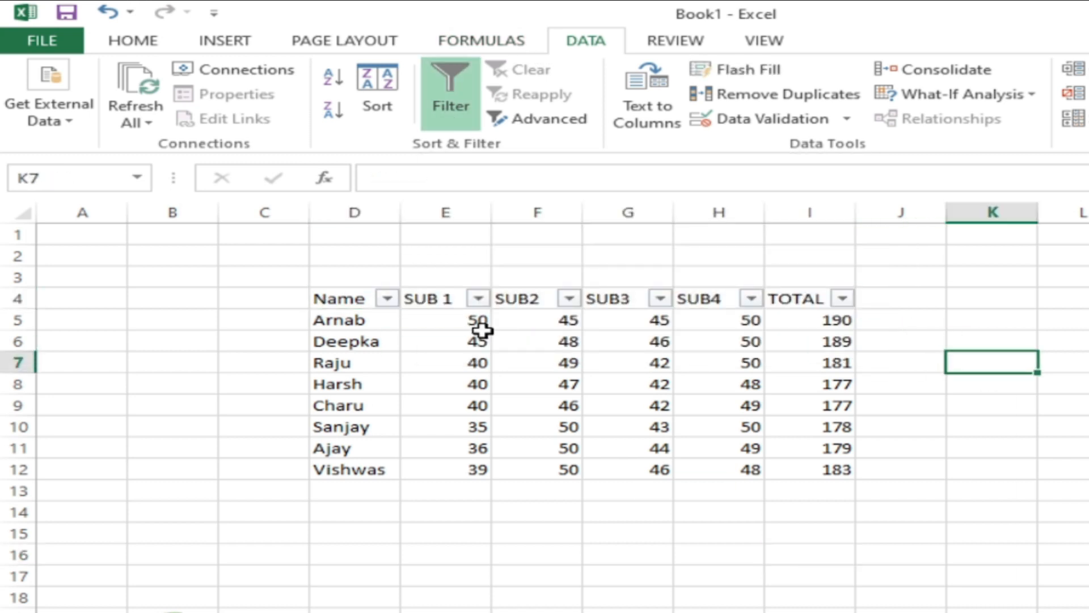
pyautogui.click(387, 299)
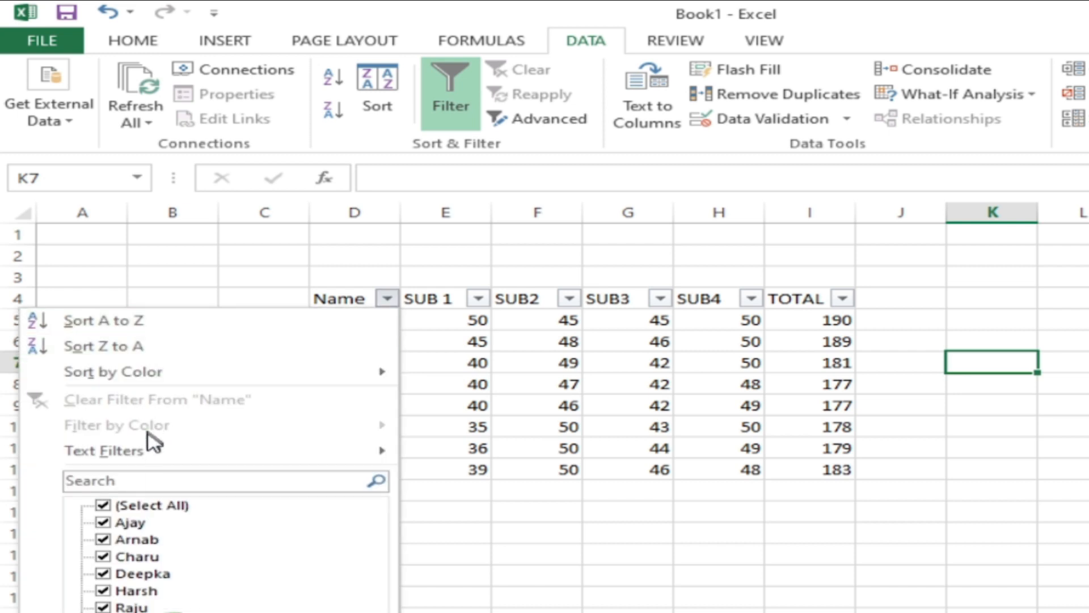
pyautogui.moveTo(250, 458)
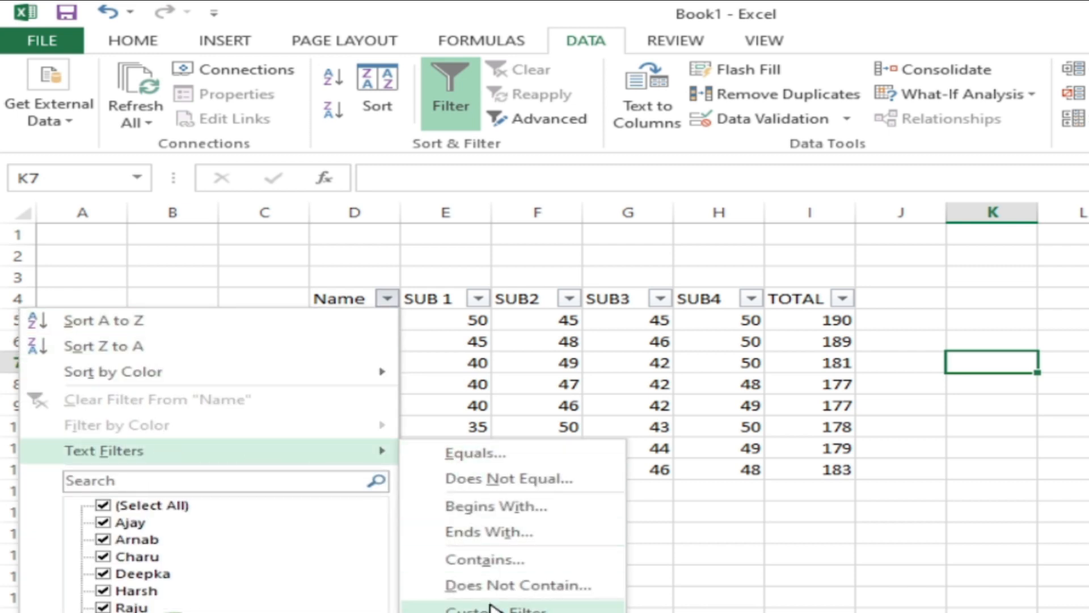